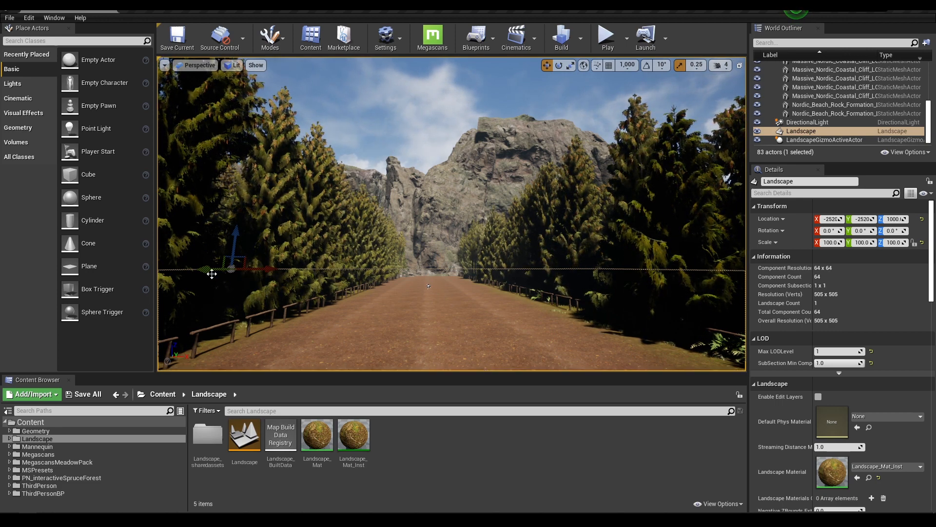
# Step: Select the exponential height fog in the Lighting folder and raise its fog density to about 0.013
pyautogui.scroll(10, 851, 96)
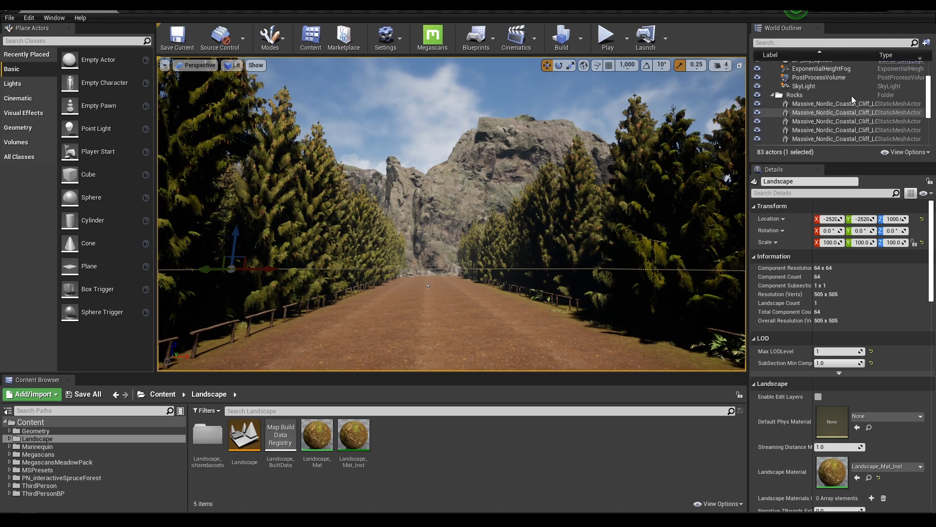
pyautogui.click(772, 136)
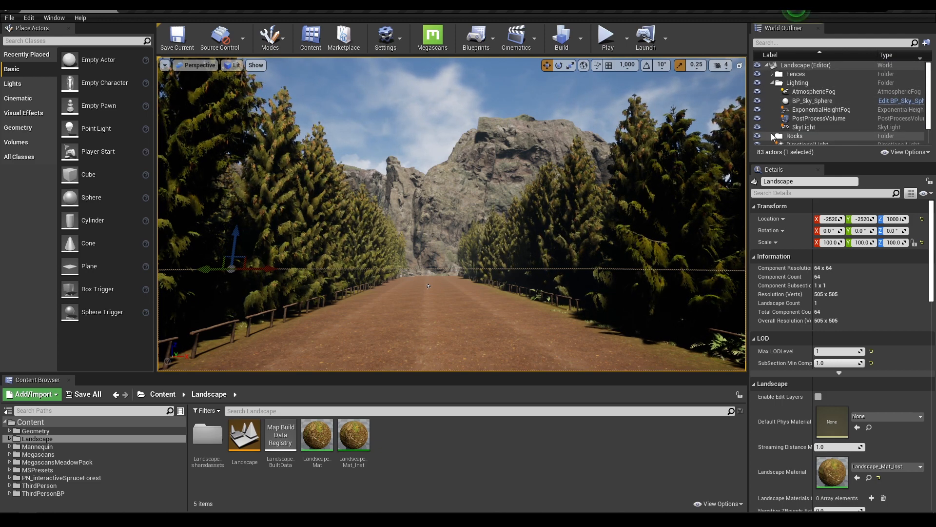
pyautogui.click(813, 101)
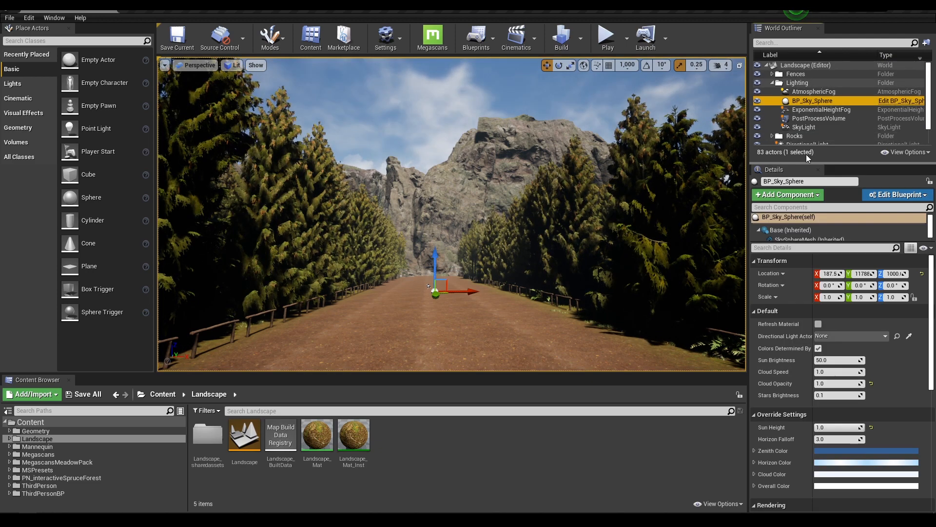
pyautogui.click(816, 110)
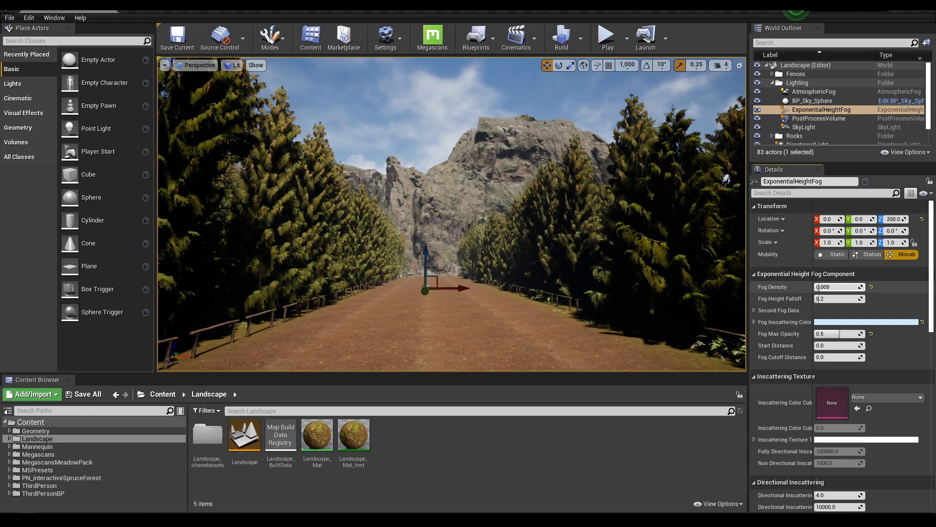
pyautogui.moveTo(823, 288); pyautogui.dragTo(829, 288)
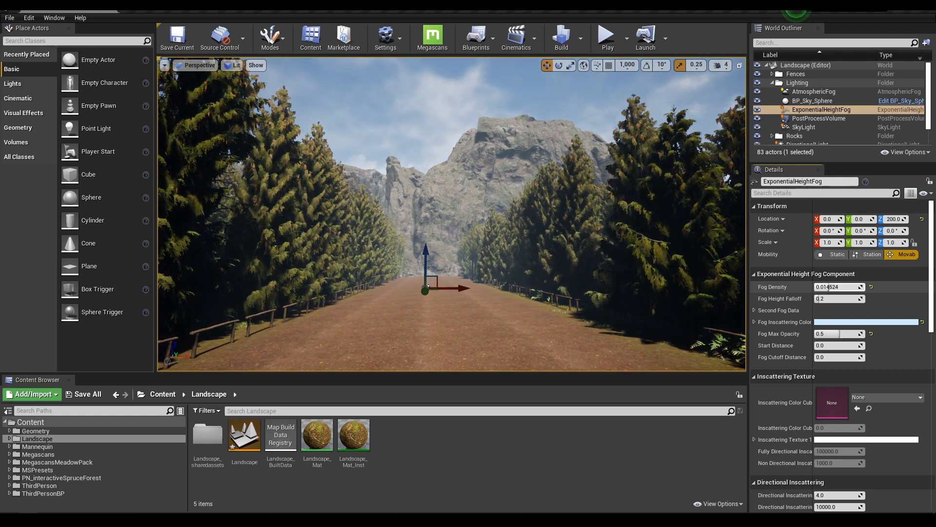
# Step: Change the height fog's inscattering color to a very pale cyan and set its fog density to 0.01
pyautogui.click(843, 323)
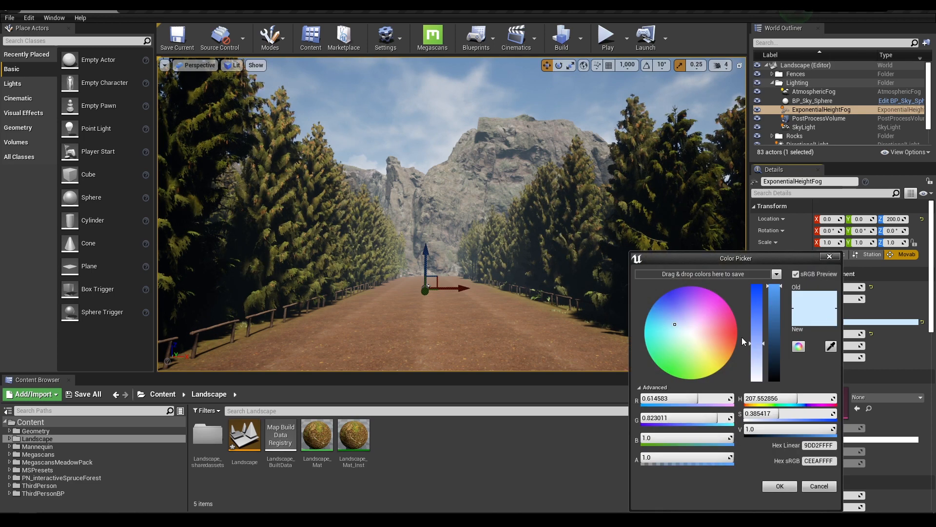
pyautogui.click(695, 338)
pyautogui.moveTo(695, 340)
pyautogui.mouseDown()
pyautogui.moveTo(675, 351)
pyautogui.moveTo(655, 330)
pyautogui.moveTo(668, 324)
pyautogui.moveTo(683, 336)
pyautogui.mouseUp()
pyautogui.click(782, 486)
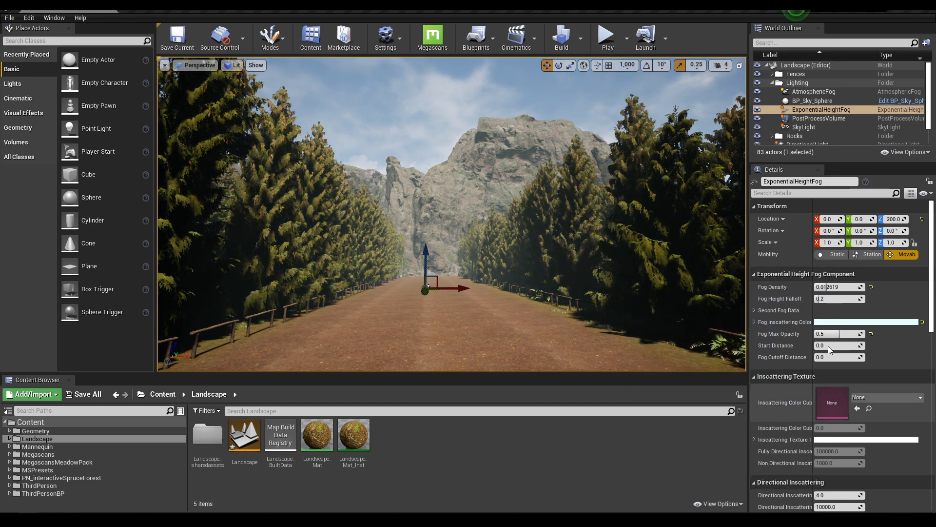
pyautogui.click(847, 286)
pyautogui.write('0.01')
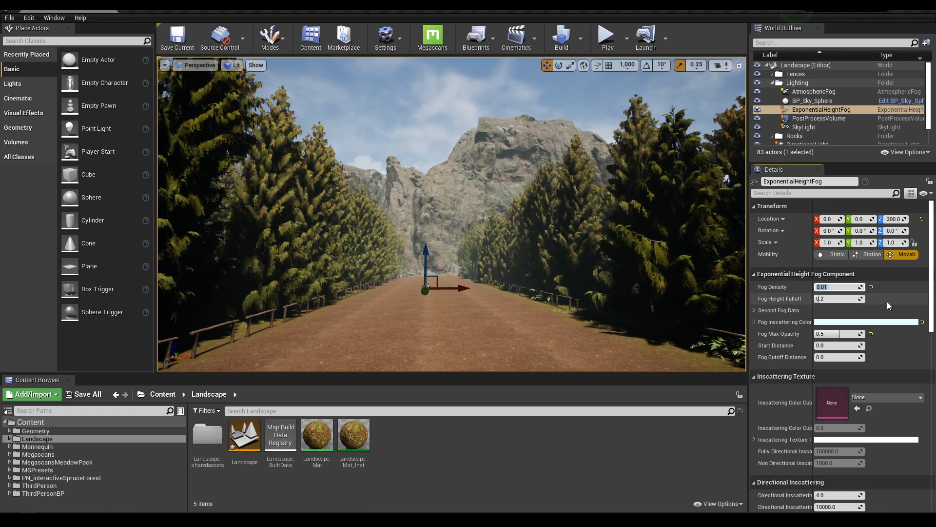
# Step: Try a fog height falloff of 0.001 and undo the change
pyautogui.click(838, 298)
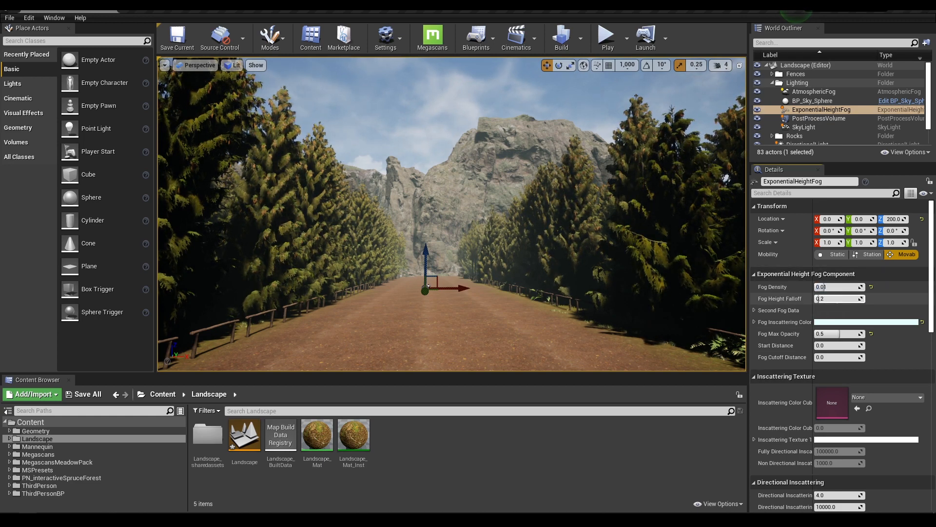
pyautogui.write('0.001')
pyautogui.press('Return')
pyautogui.hotkey('ctrl', 'z')
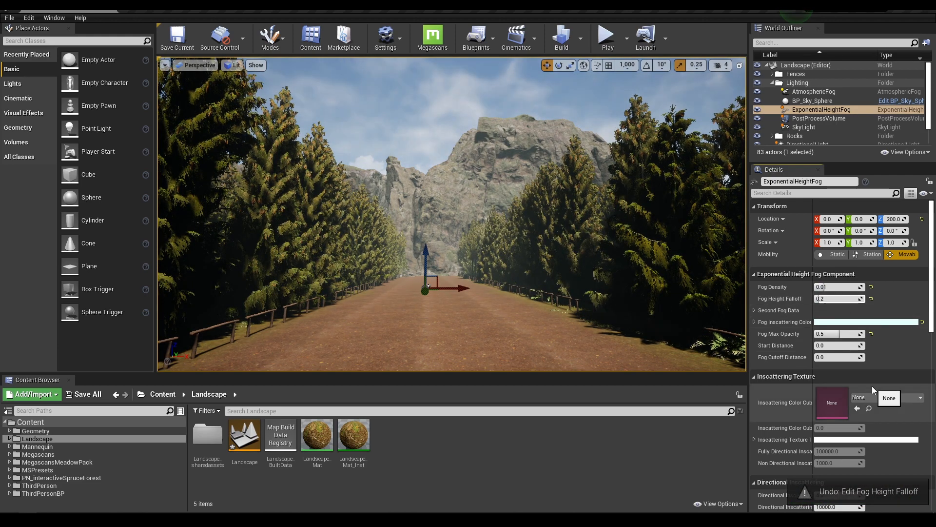
pyautogui.scroll(-3, 872, 385)
pyautogui.scroll(3, 877, 341)
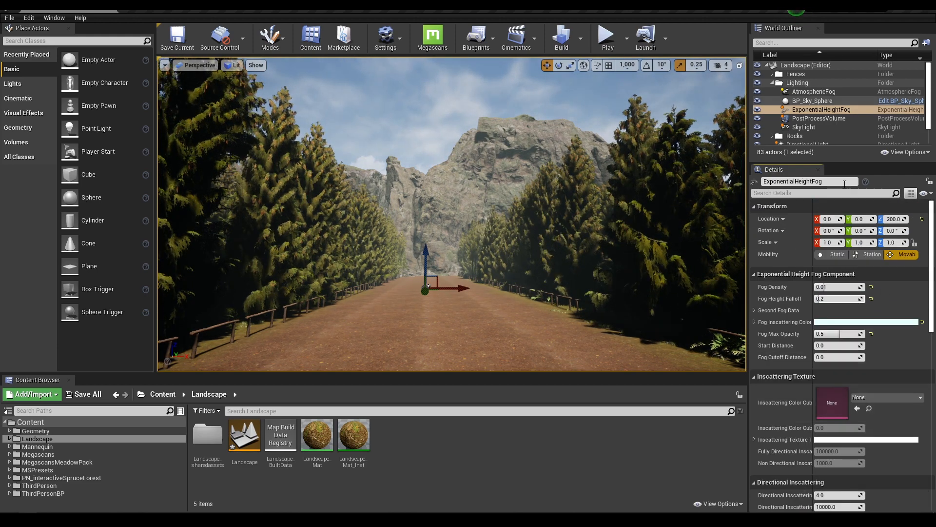
# Step: Set the sun height of BP_Sky_Sphere to -1 for a night sky
pyautogui.click(811, 102)
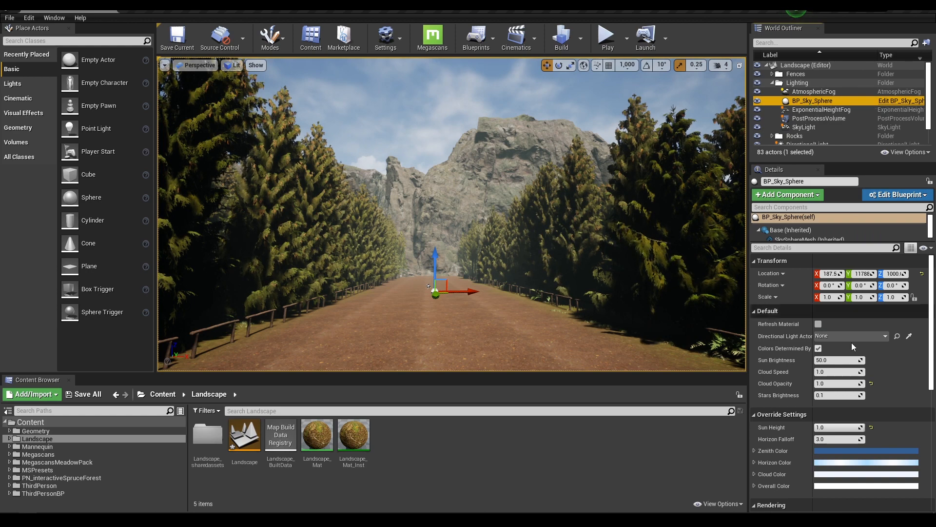
pyautogui.scroll(-3, 848, 371)
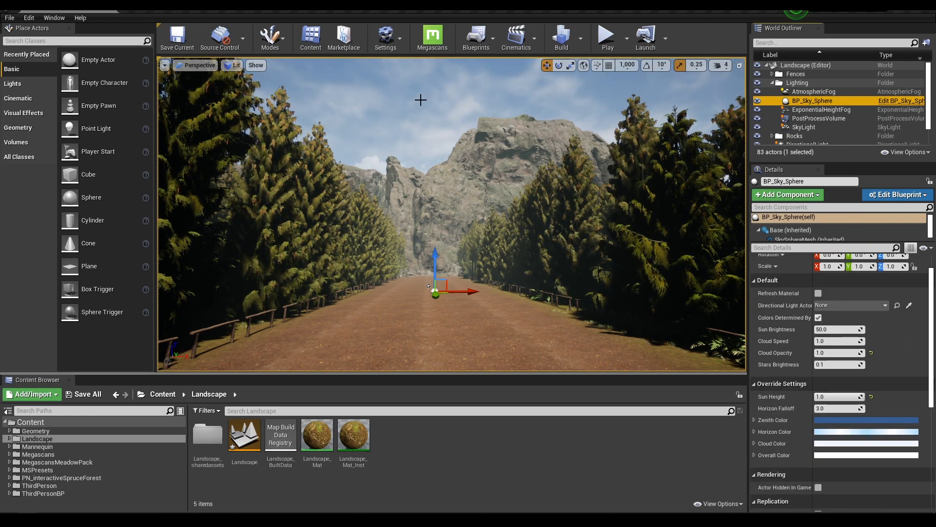
pyautogui.click(853, 397)
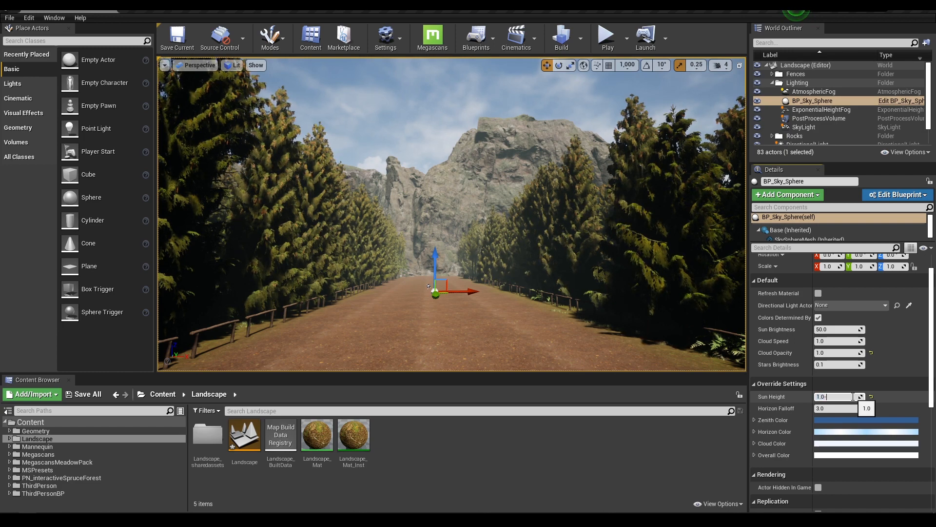
pyautogui.write('-1')
pyautogui.press('Return')
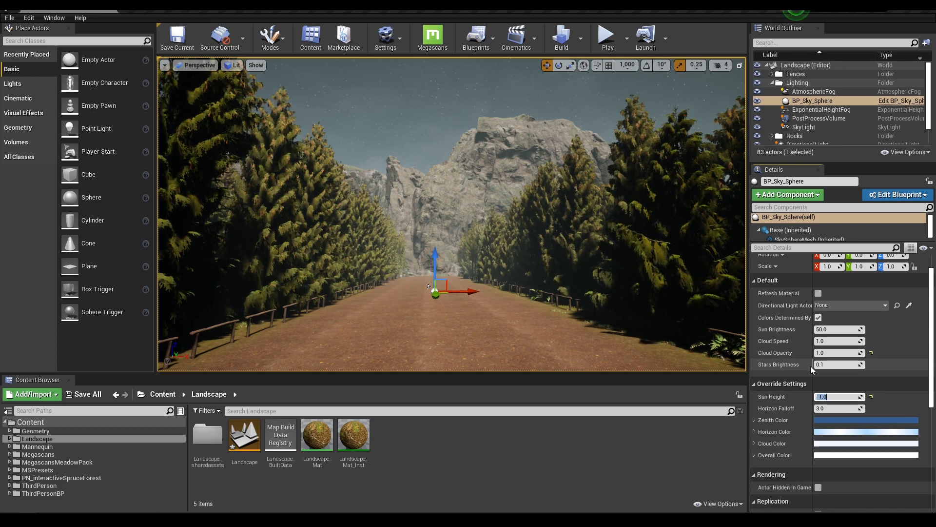
# Step: Adjust the sky sphere's stars brightness and set it to 1
pyautogui.moveTo(834, 364); pyautogui.dragTo(862, 364)
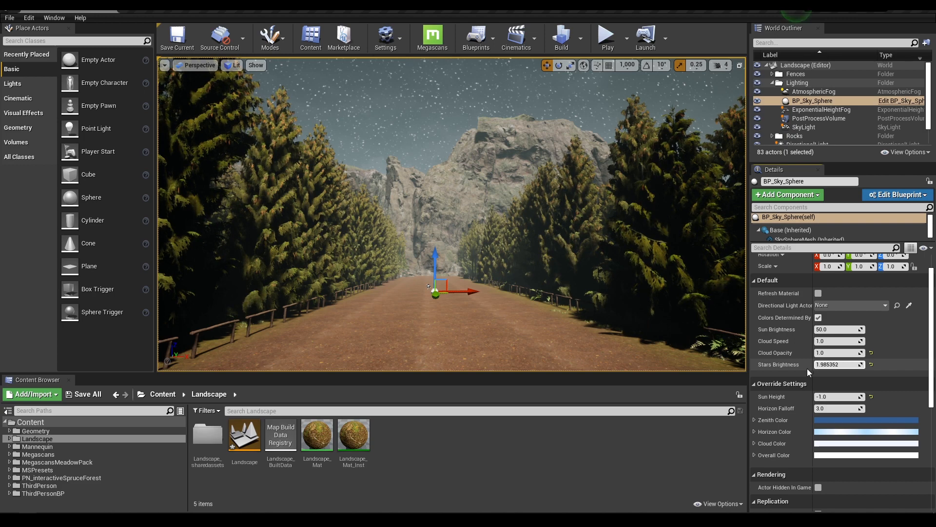
pyautogui.click(828, 365)
pyautogui.write('1')
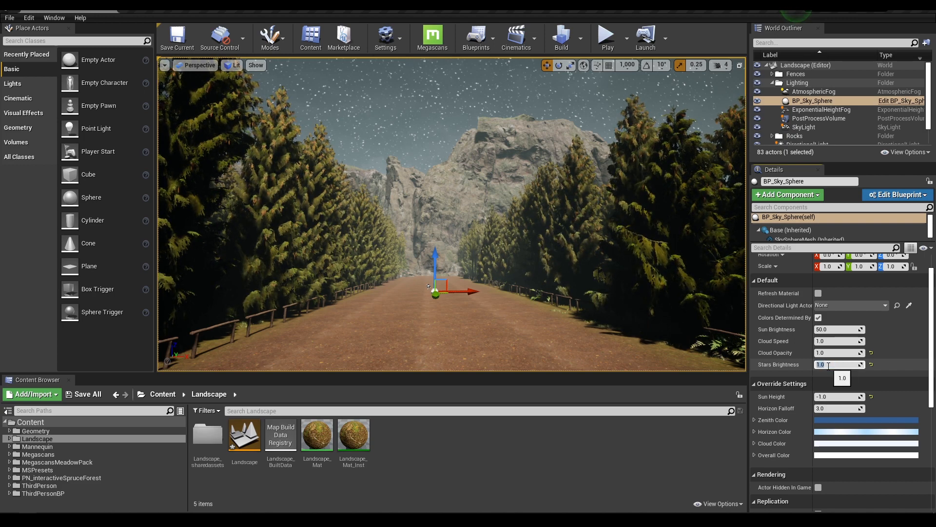
# Step: Change the default light color of the AtmosphericFog actor to a light blue, hex sRGB A6E6FFFF
pyautogui.click(813, 92)
pyautogui.scroll(-2, 856, 390)
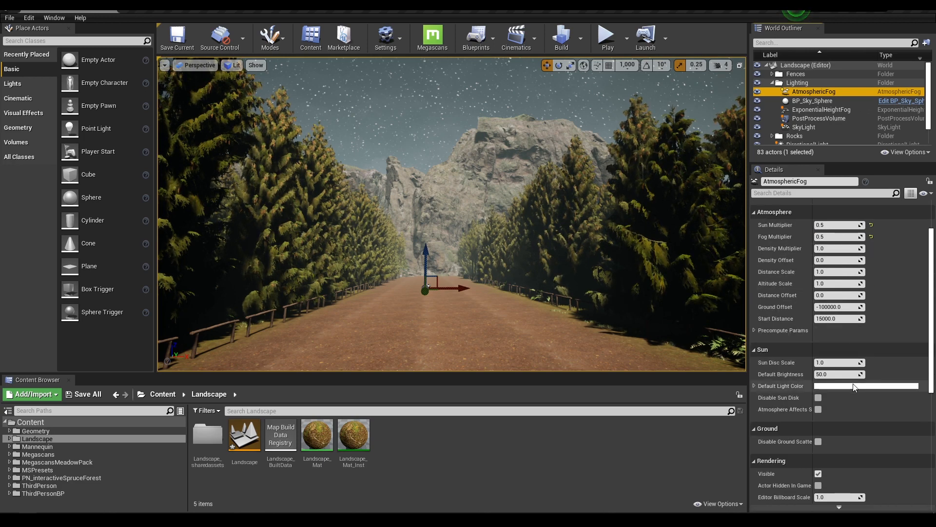
pyautogui.click(855, 387)
pyautogui.moveTo(680, 321)
pyautogui.mouseDown()
pyautogui.moveTo(688, 326)
pyautogui.moveTo(668, 320)
pyautogui.mouseUp()
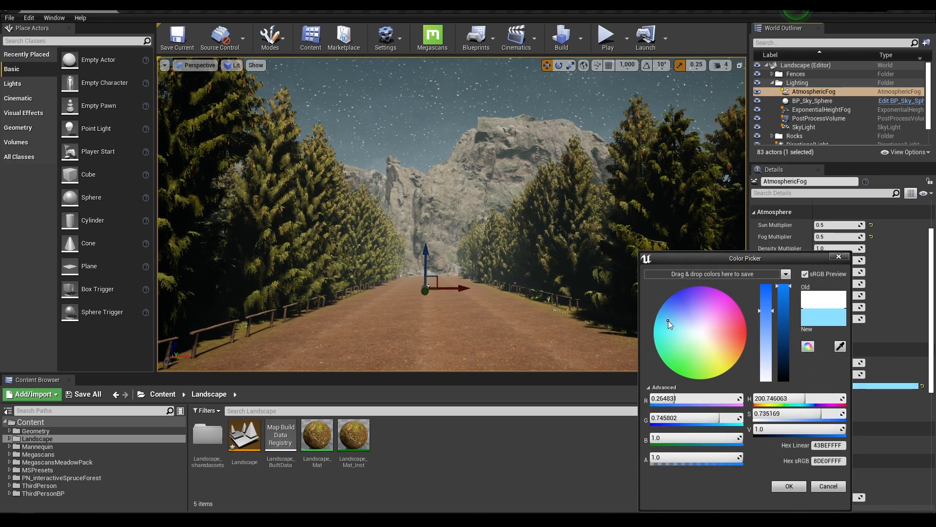
pyautogui.moveTo(767, 331); pyautogui.dragTo(767, 284)
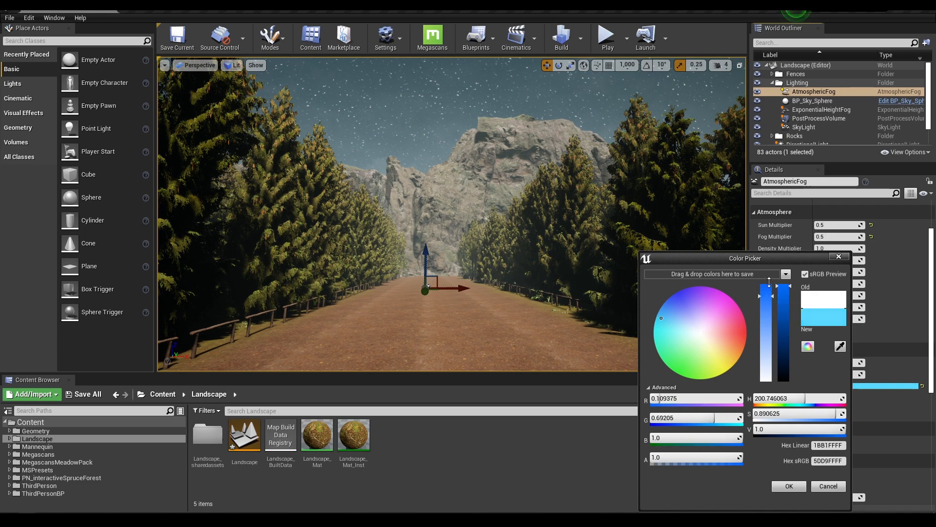
pyautogui.click(767, 318)
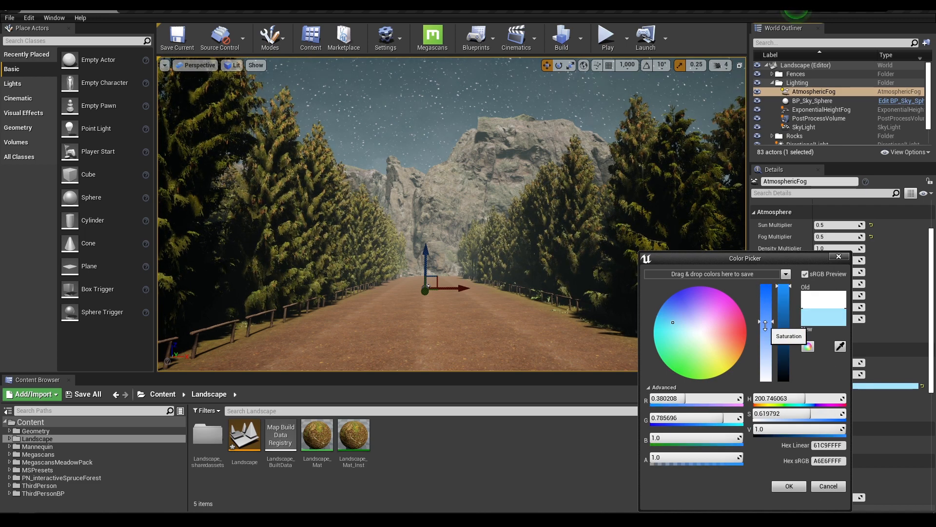
pyautogui.click(789, 486)
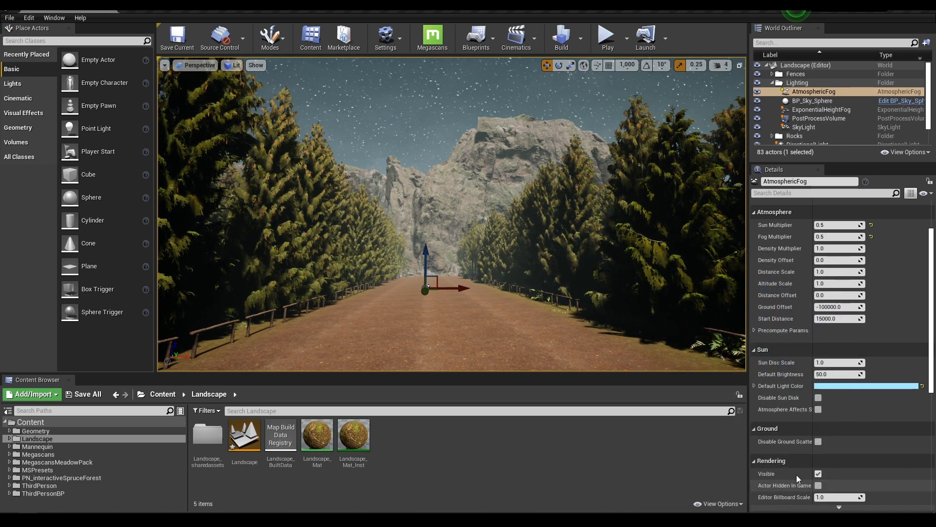
pyautogui.scroll(3, 844, 331)
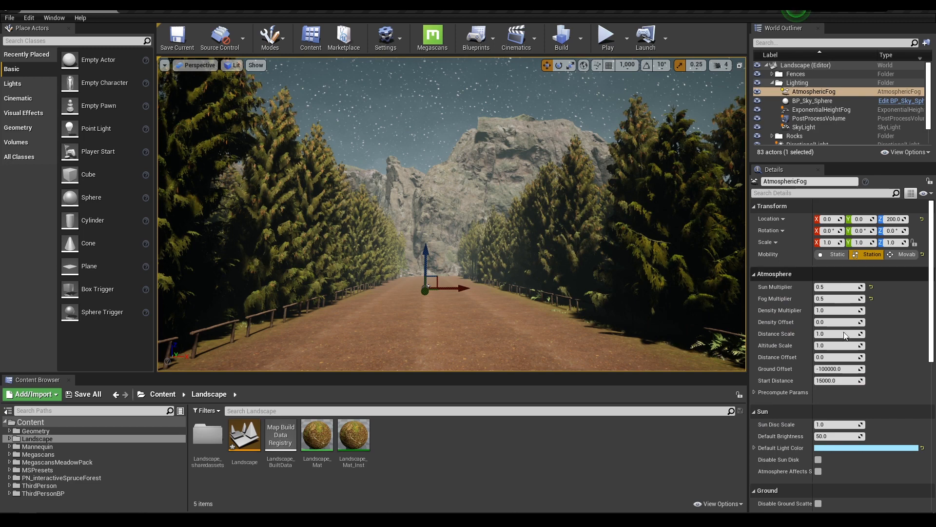
# Step: Select BP_Sky_Sphere, try a cloud opacity of about 1.86, and set the cloud opacity back to 1
pyautogui.click(812, 100)
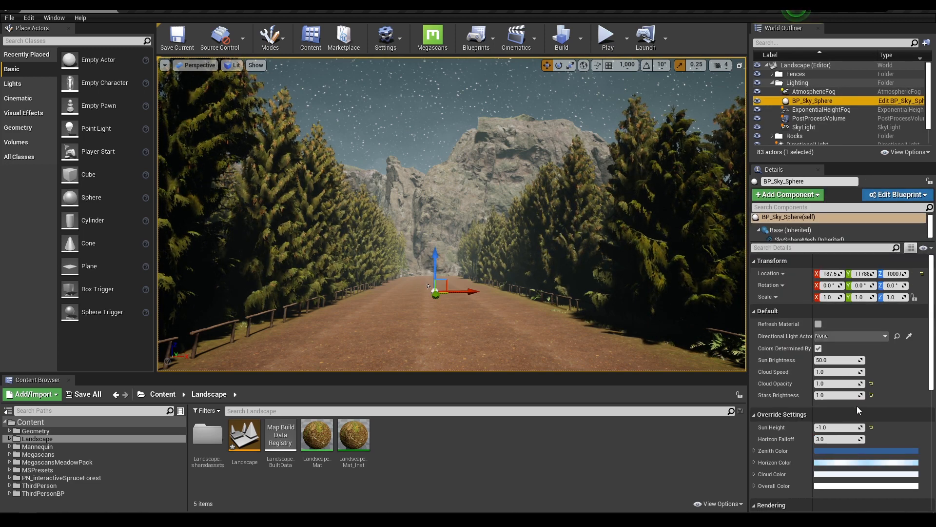
pyautogui.click(837, 371)
pyautogui.moveTo(819, 384); pyautogui.dragTo(863, 383)
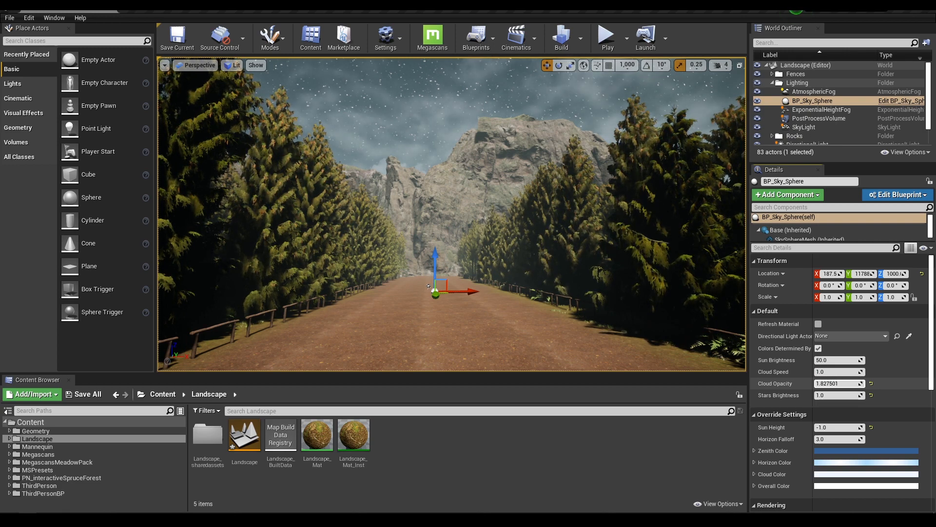
pyautogui.click(837, 384)
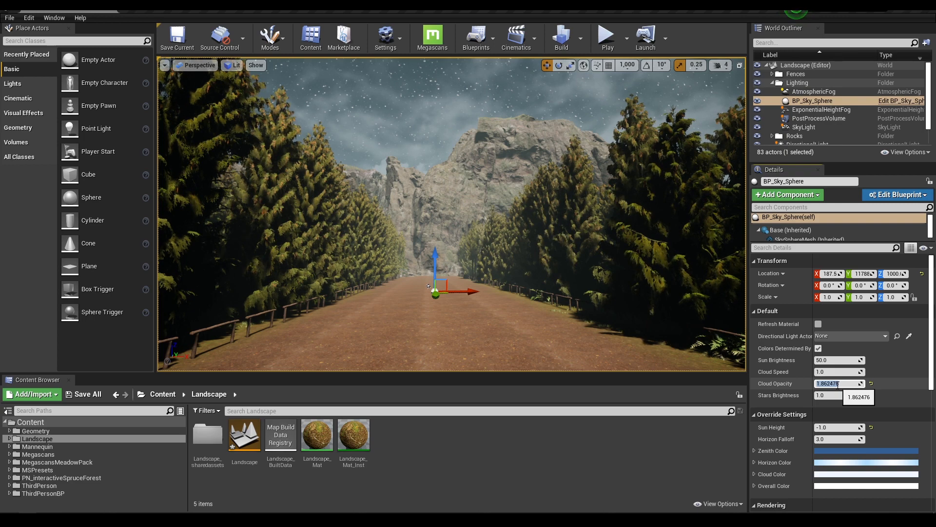
pyautogui.write('0')
pyautogui.press('Return')
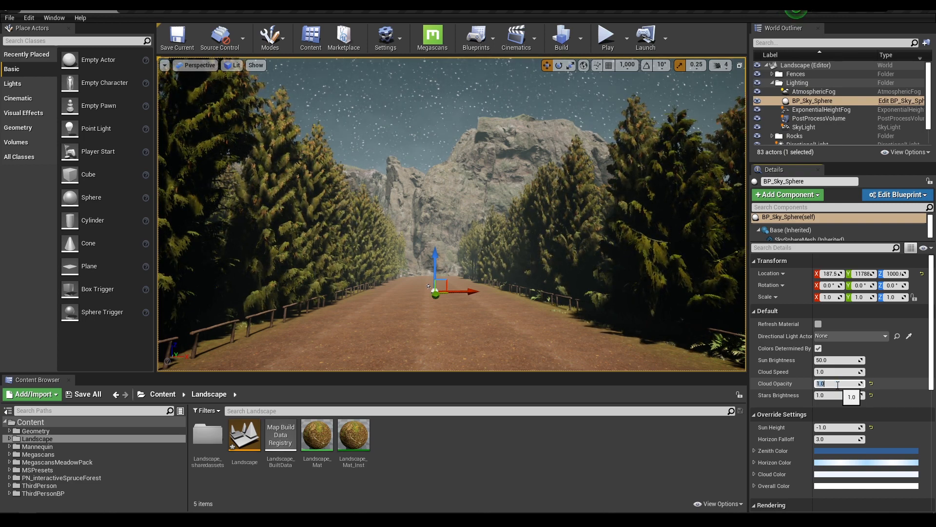
pyautogui.write('1')
pyautogui.press('Return')
# Step: Change the sky sphere's cloud color to a muted, slightly darkened light blue
pyautogui.scroll(-1, 842, 462)
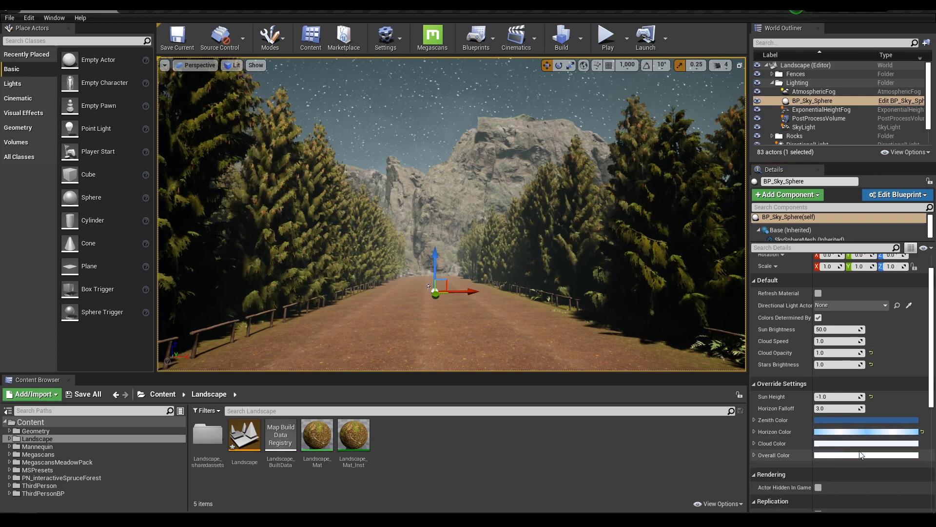
pyautogui.click(864, 445)
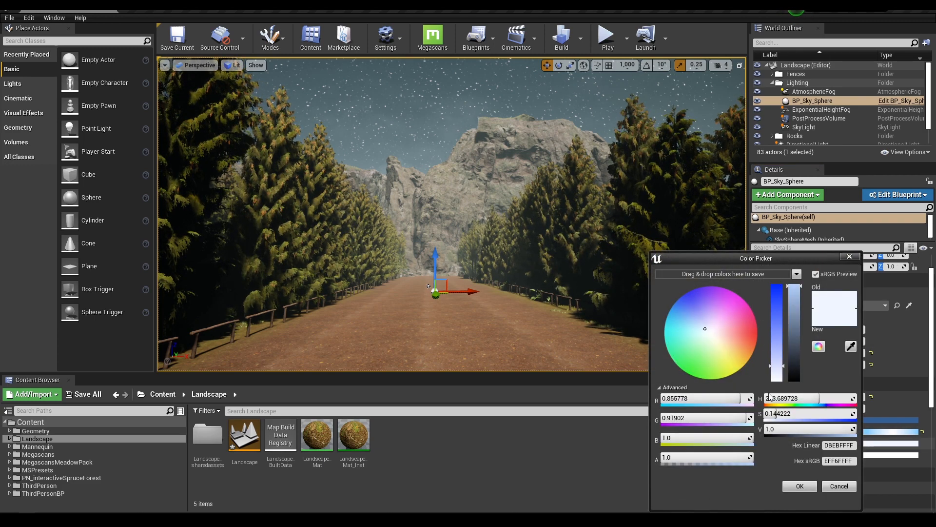
pyautogui.moveTo(704, 315); pyautogui.dragTo(683, 323)
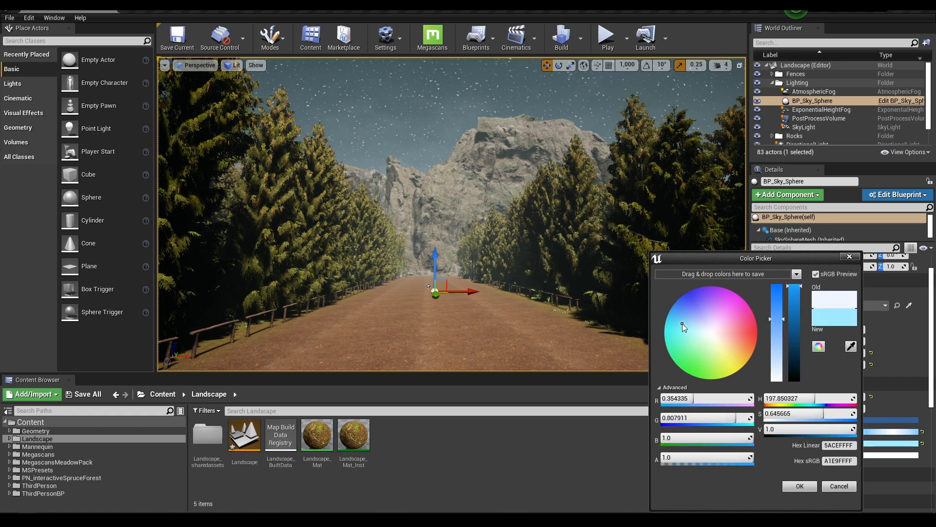
pyautogui.moveTo(794, 337); pyautogui.dragTo(778, 326)
pyautogui.click(800, 486)
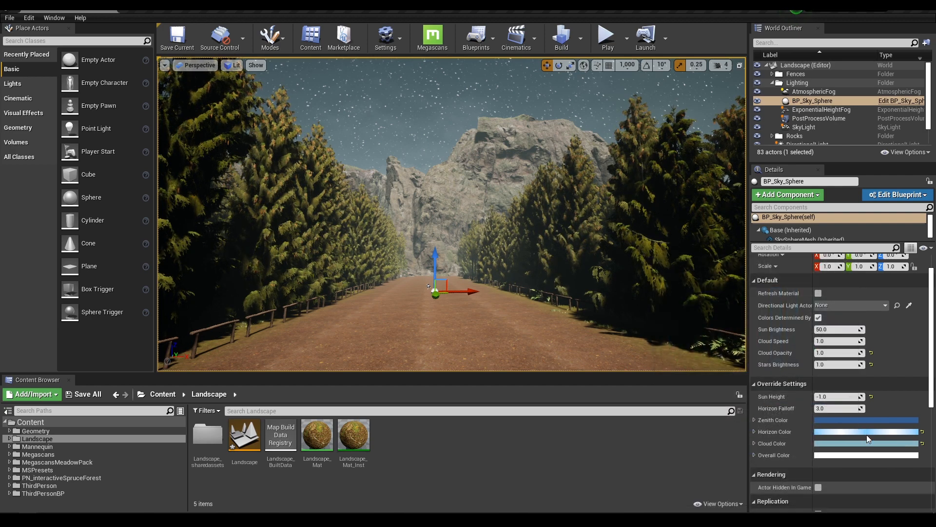
# Step: Set the sky sphere's zenith color to deep blue, hex sRGB 005294FF, and disable colors determined by sun position
pyautogui.click(847, 420)
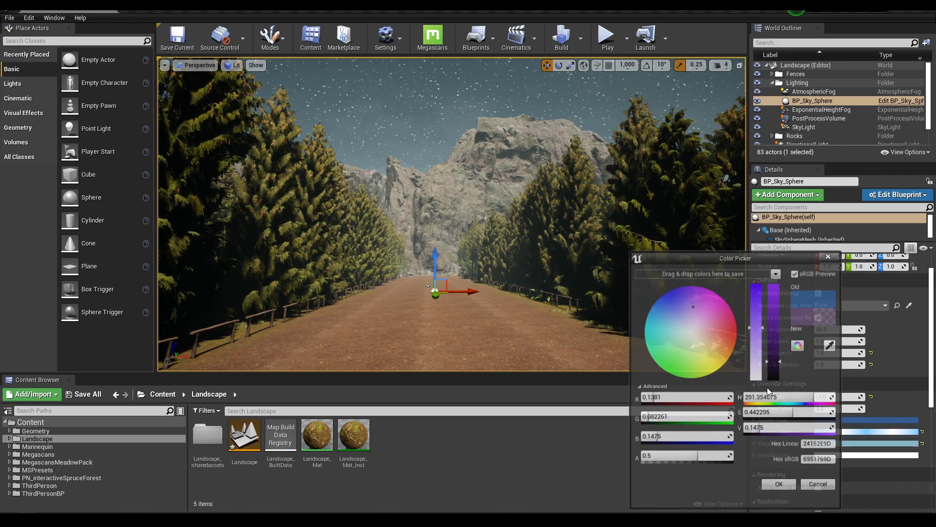
pyautogui.moveTo(758, 307); pyautogui.dragTo(769, 390)
pyautogui.moveTo(763, 349); pyautogui.dragTo(760, 265)
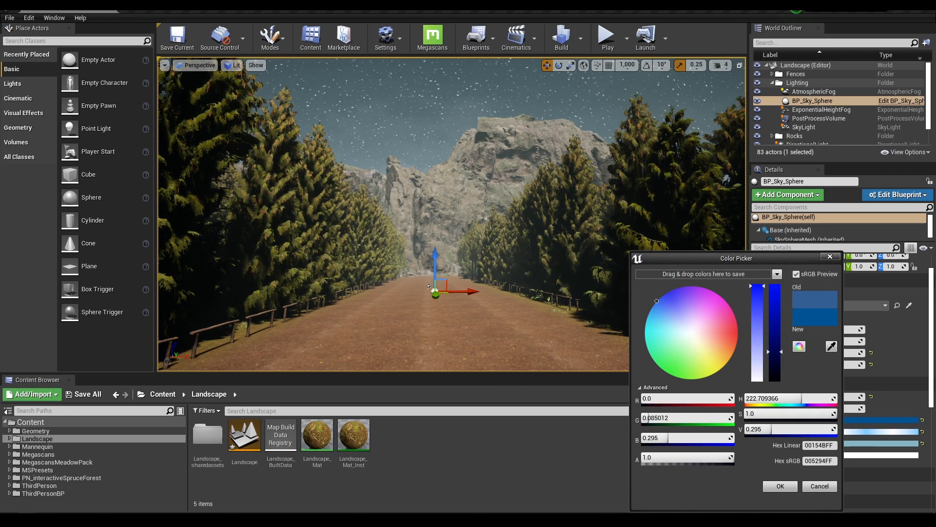
pyautogui.click(781, 486)
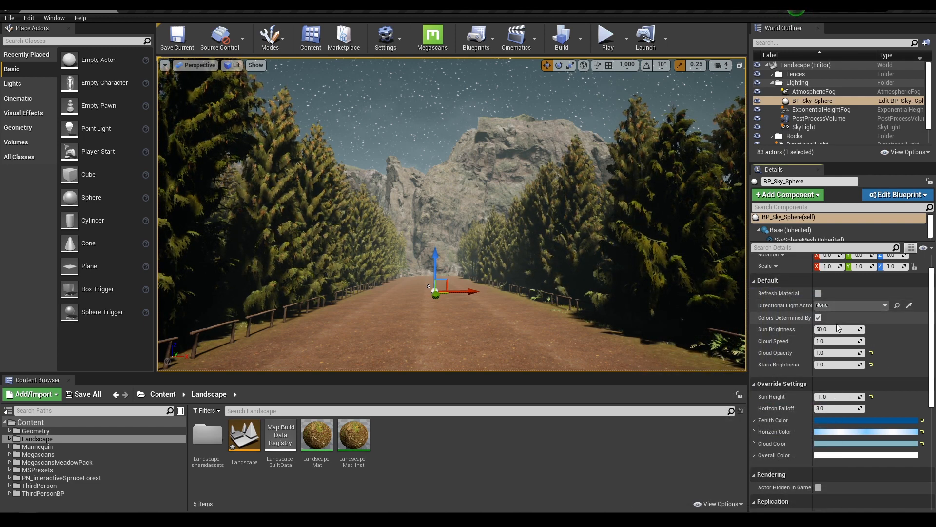
pyautogui.click(818, 318)
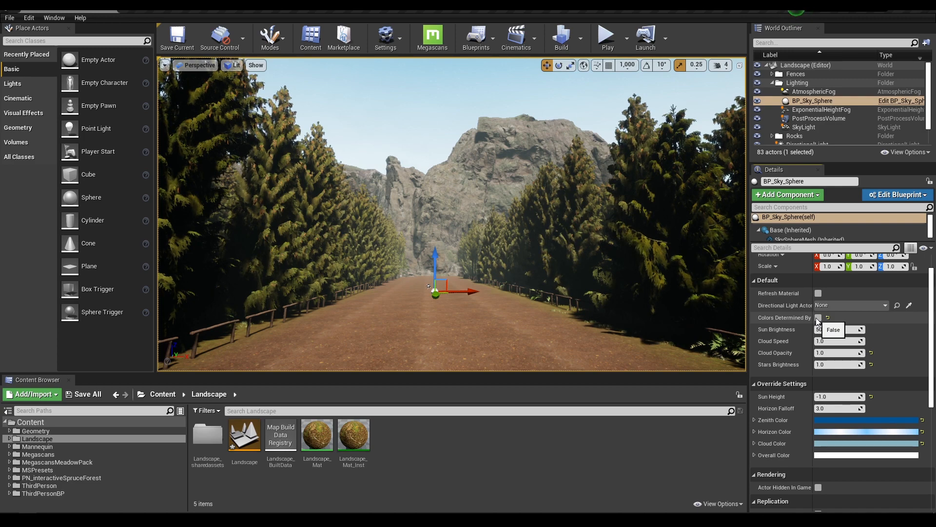
# Step: Re-enable colors determined by sun position on the sky sphere, try a sun brightness of 100, and set it back to 50
pyautogui.click(818, 318)
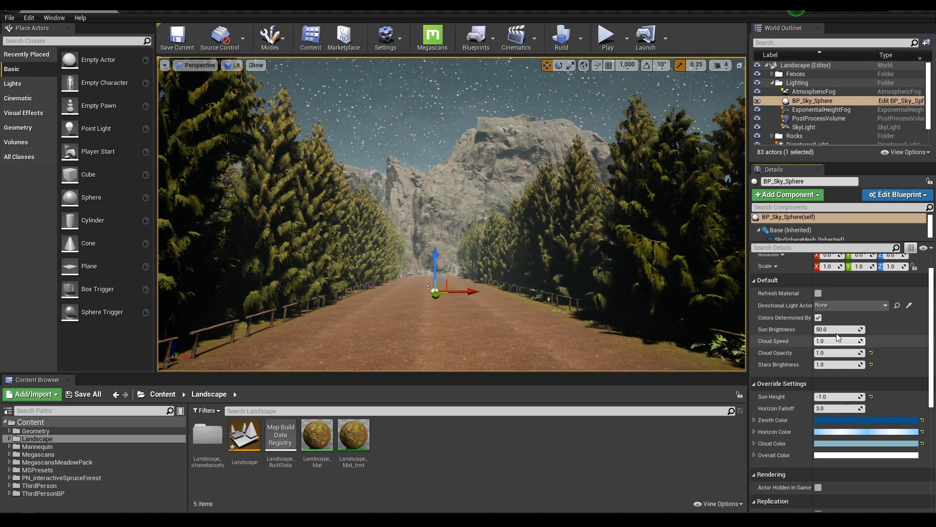
pyautogui.scroll(-8, 835, 400)
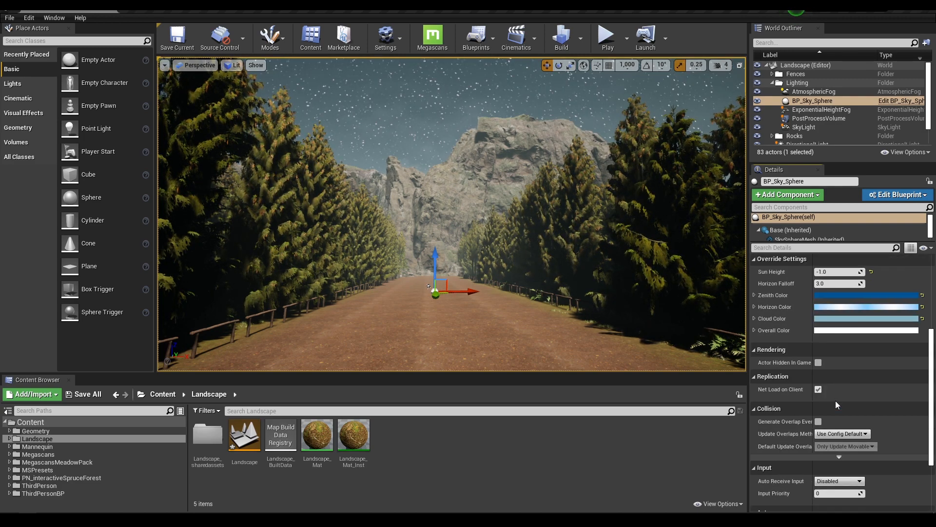
pyautogui.scroll(7, 836, 397)
pyautogui.scroll(2, 835, 395)
pyautogui.click(839, 360)
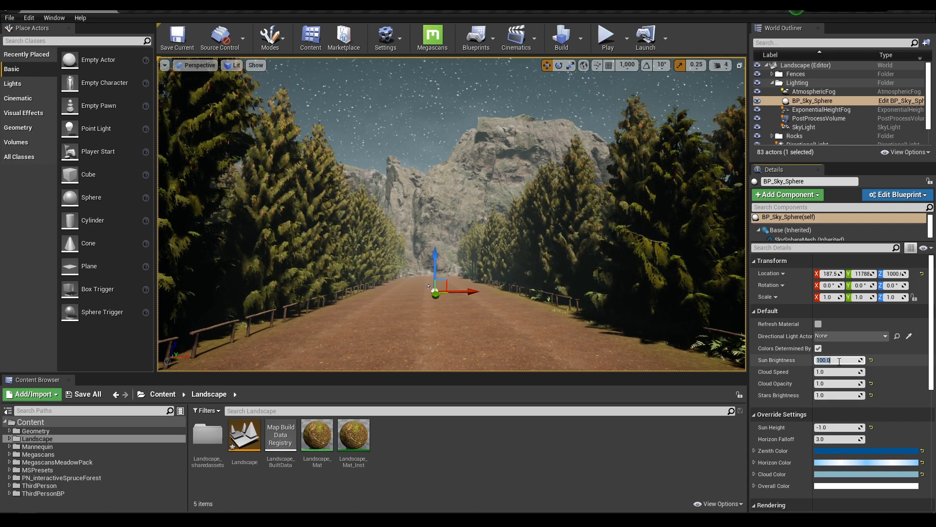
pyautogui.write('5')
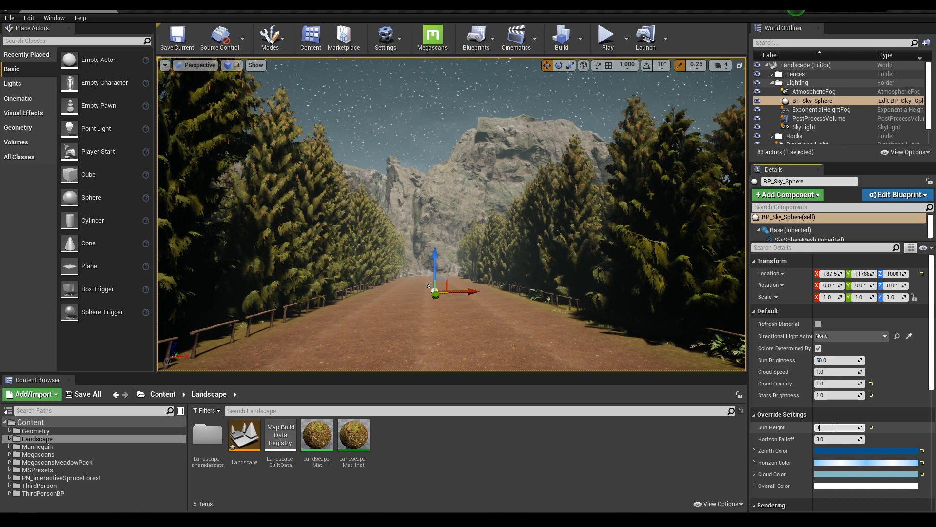
# Step: Set the sky sphere's sun height to 1 and its stars brightness to 0
pyautogui.click(834, 427)
pyautogui.write('1')
pyautogui.press('Return')
pyautogui.click(835, 396)
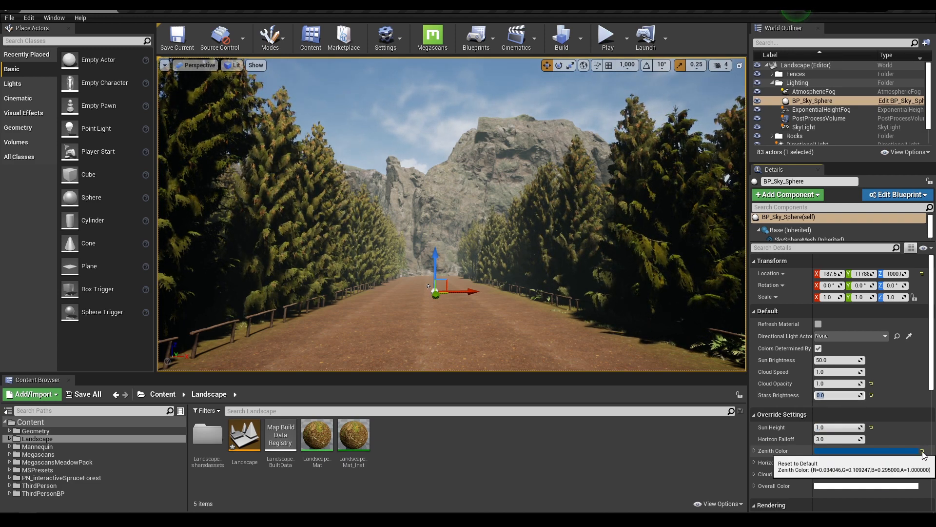
# Step: Reset the sky sphere's zenith, horizon and cloud colors, cloud opacity and stars brightness to their defaults
pyautogui.click(922, 451)
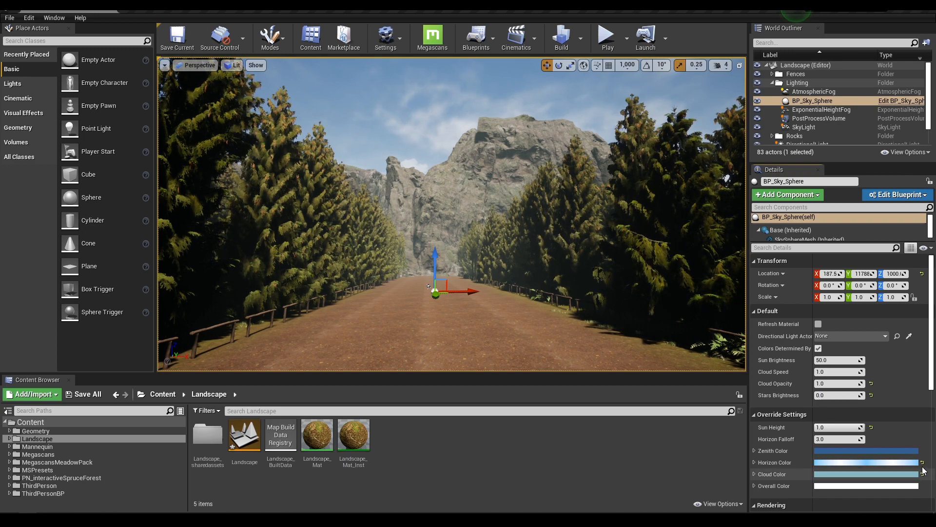
pyautogui.click(922, 461)
pyautogui.click(922, 474)
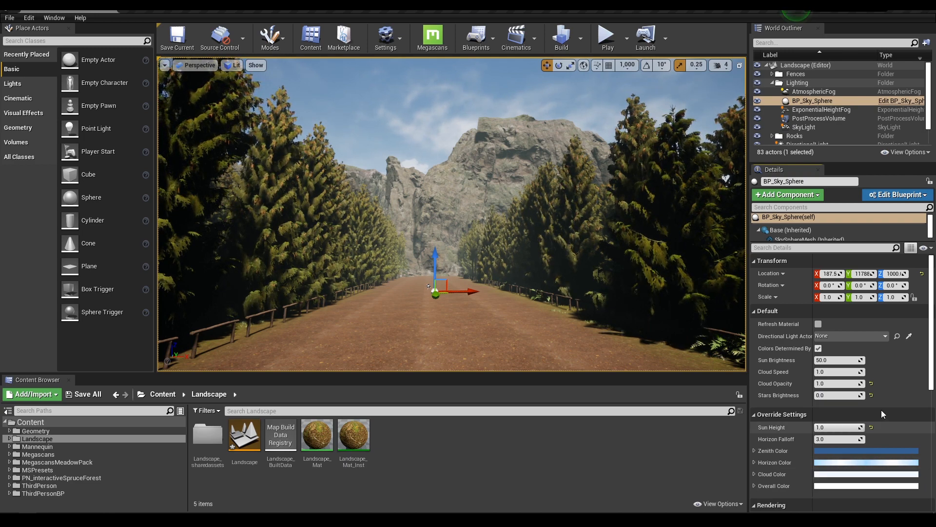
pyautogui.click(872, 383)
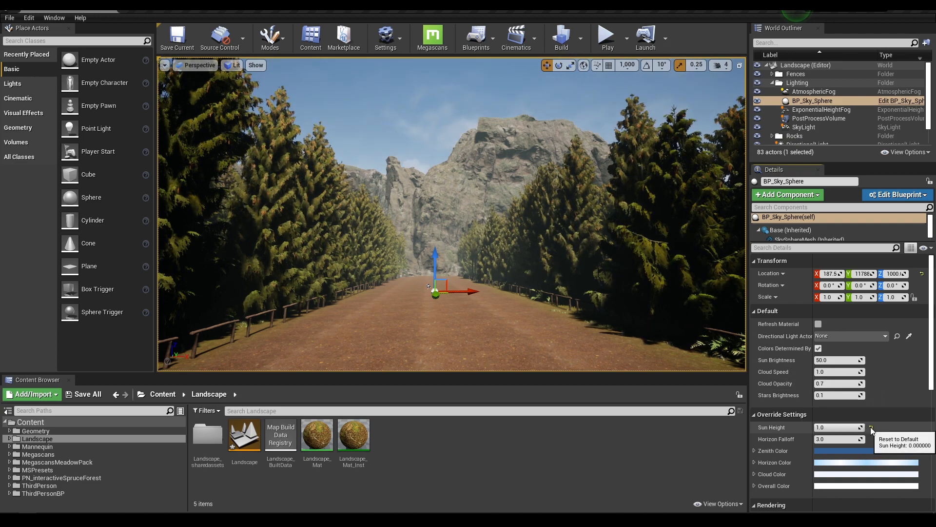
# Step: Try the sky sphere's default sun height of 0, and set the sun height back to 1
pyautogui.click(871, 427)
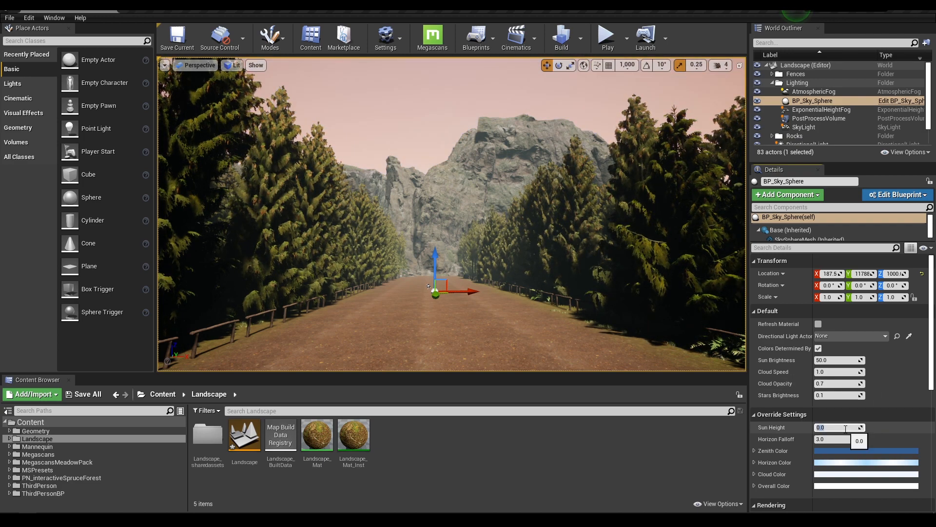
pyautogui.write('1')
pyautogui.press('Return')
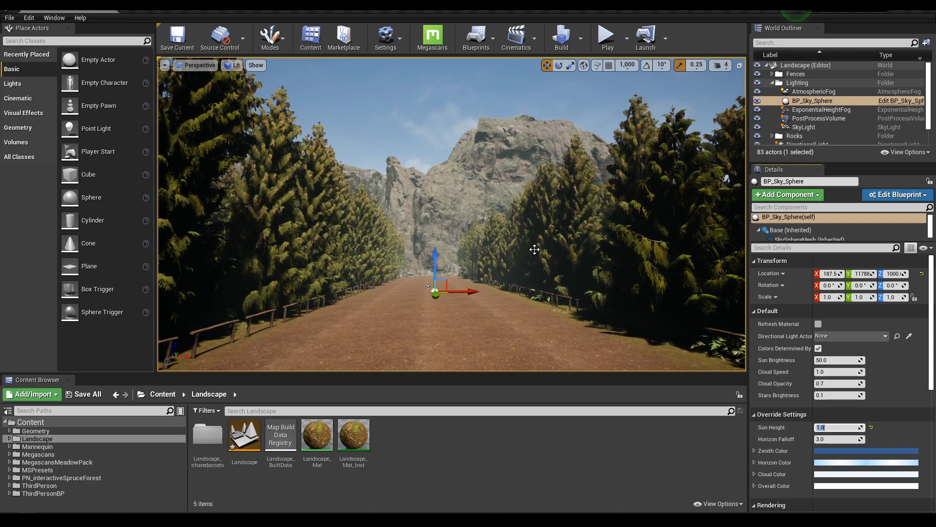
# Step: Select AtmosphericFog and set its fog multiplier to 0.1, density multiplier to 0.5 and sun multiplier to 1
pyautogui.click(812, 92)
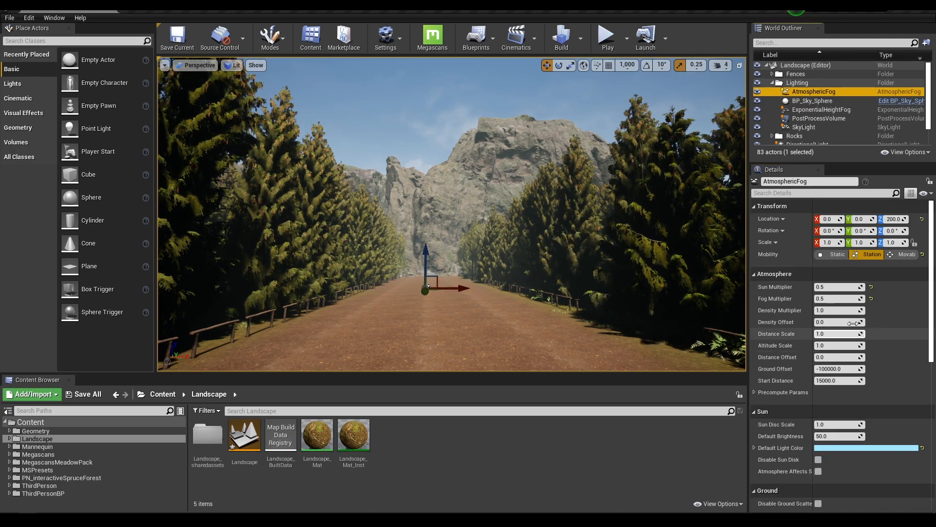
pyautogui.click(827, 299)
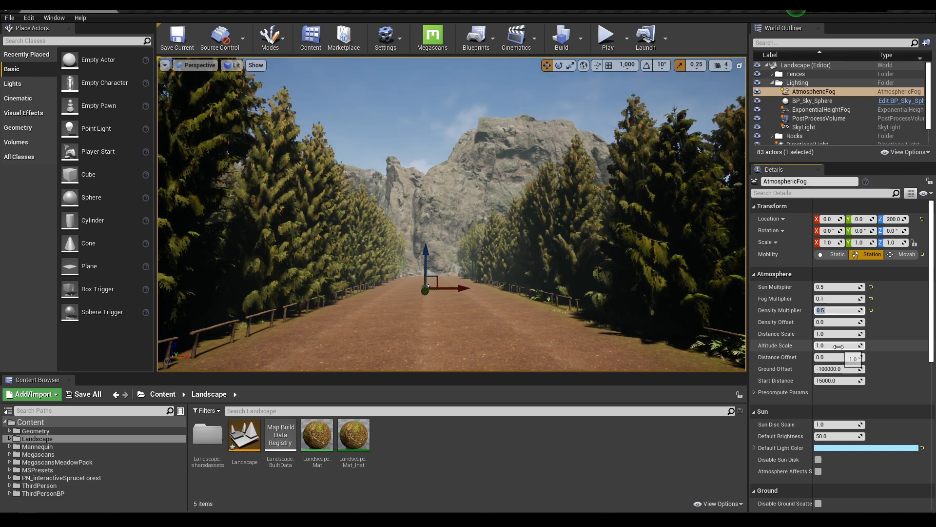
pyautogui.scroll(-2, 838, 347)
pyautogui.scroll(-4, 835, 347)
pyautogui.scroll(6, 832, 344)
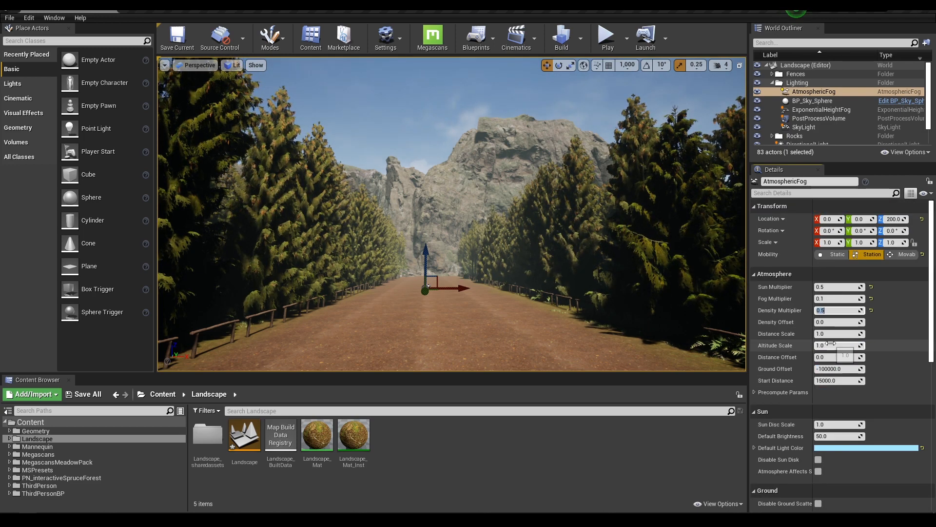
pyautogui.click(840, 287)
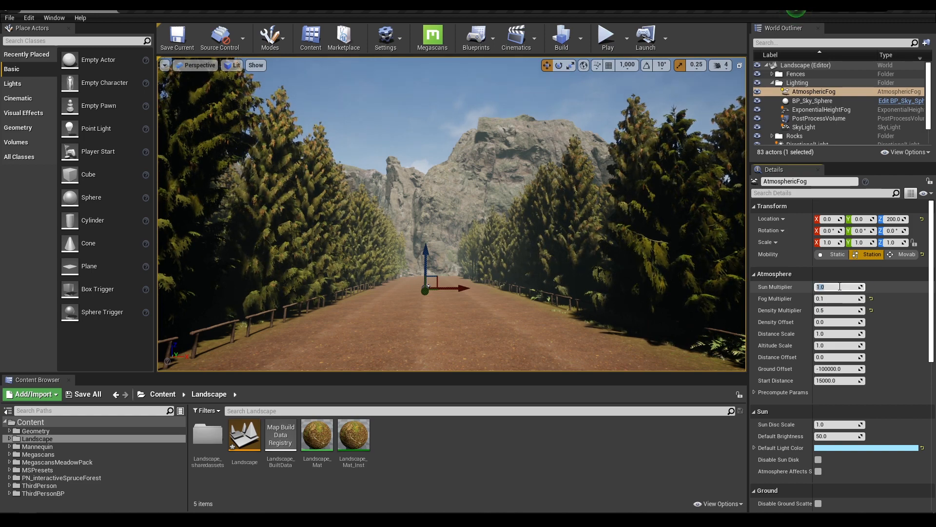
# Step: Select ExponentialHeightFog and set its fog density to 0.005 and fog max opacity to 0.2
pyautogui.click(818, 101)
pyautogui.click(818, 108)
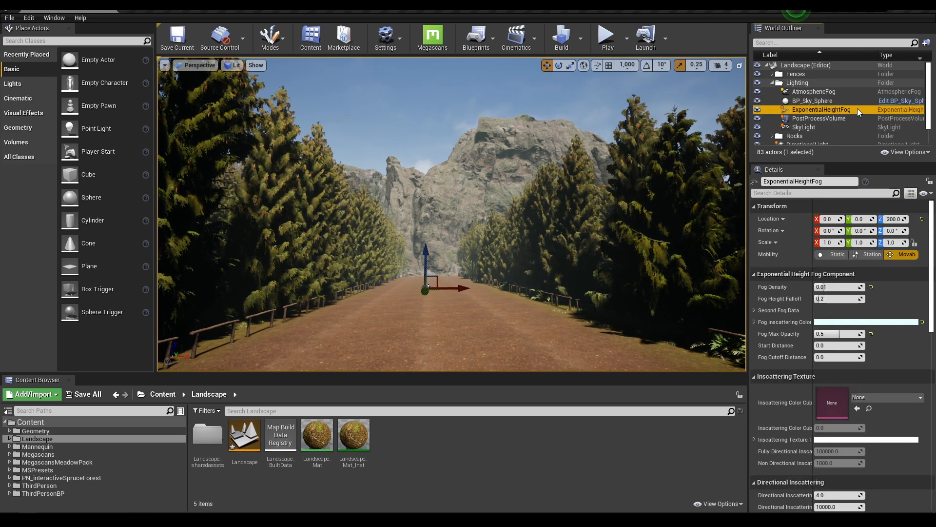
pyautogui.click(830, 287)
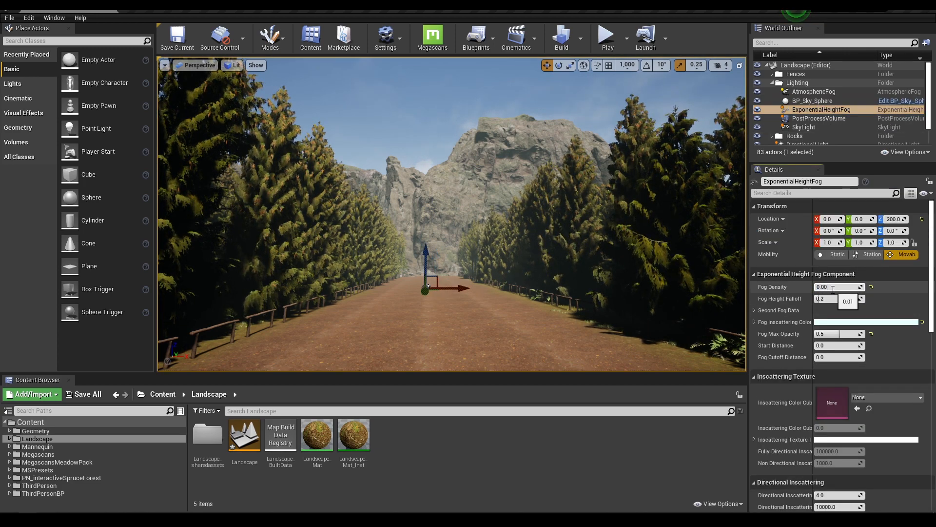
pyautogui.write('0.005')
pyautogui.press('Return')
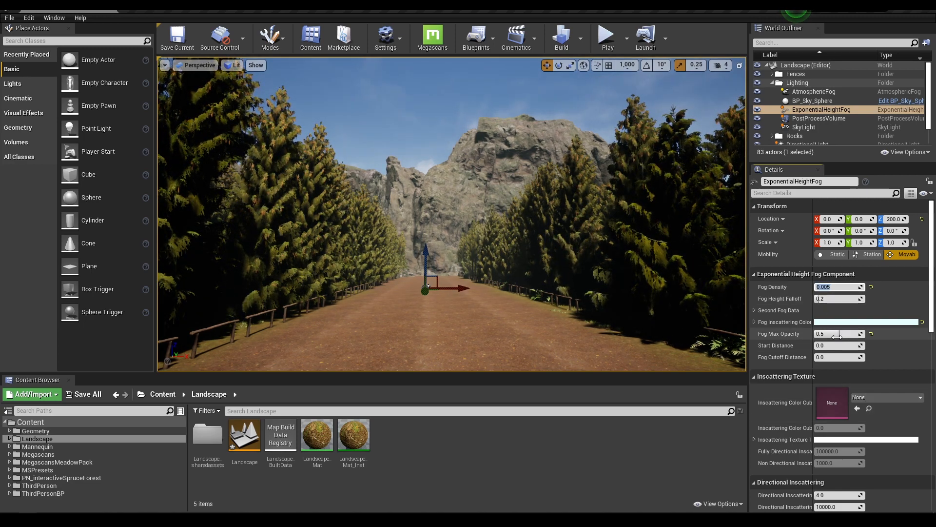
pyautogui.moveTo(832, 333); pyautogui.dragTo(823, 334)
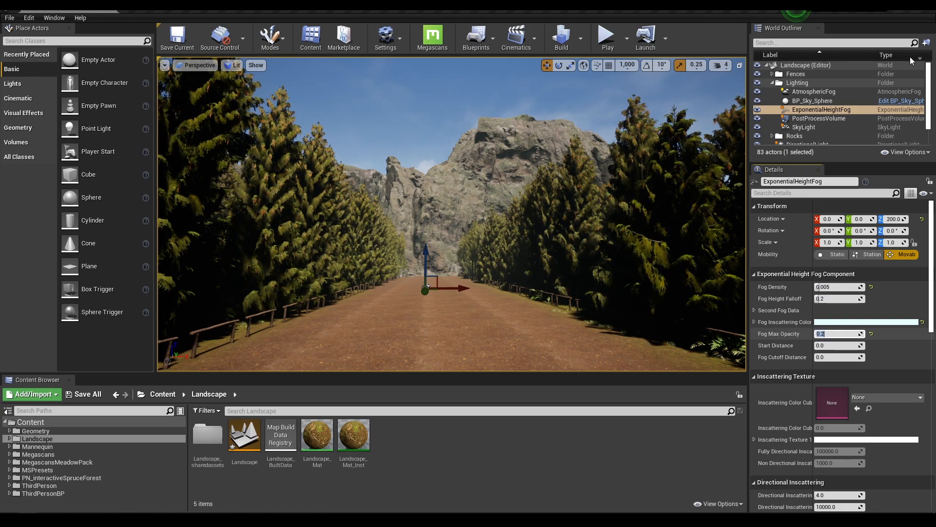
# Step: Select the DirectionalLight and set its intensity to 5 lux
pyautogui.scroll(-2, 818, 110)
pyautogui.click(817, 123)
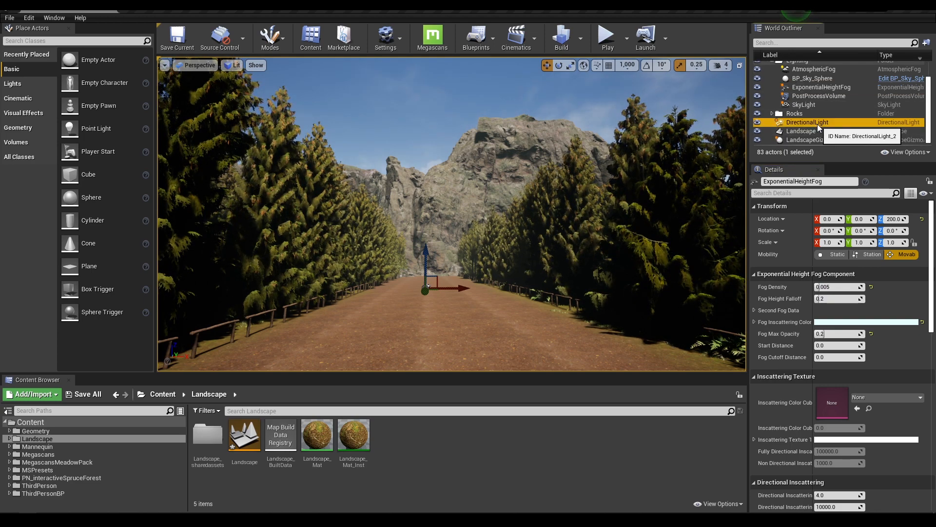
pyautogui.click(848, 341)
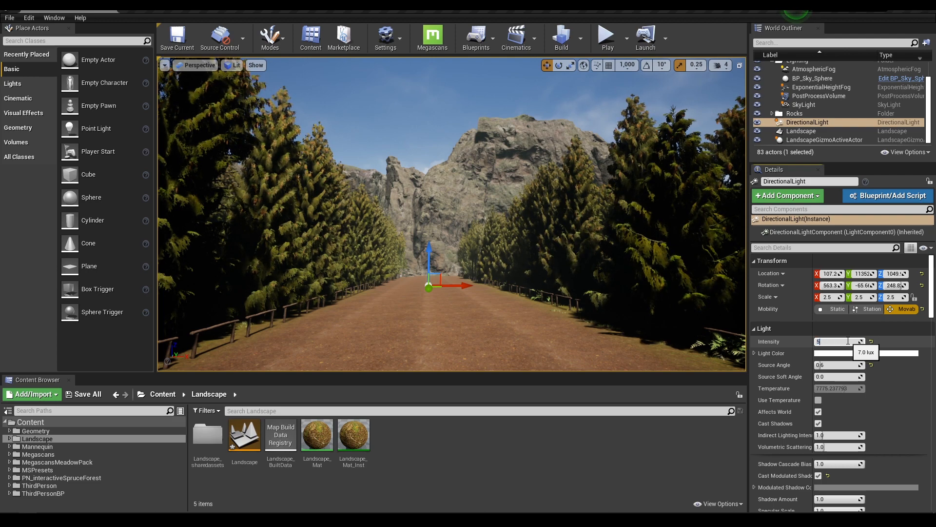
pyautogui.press('Return')
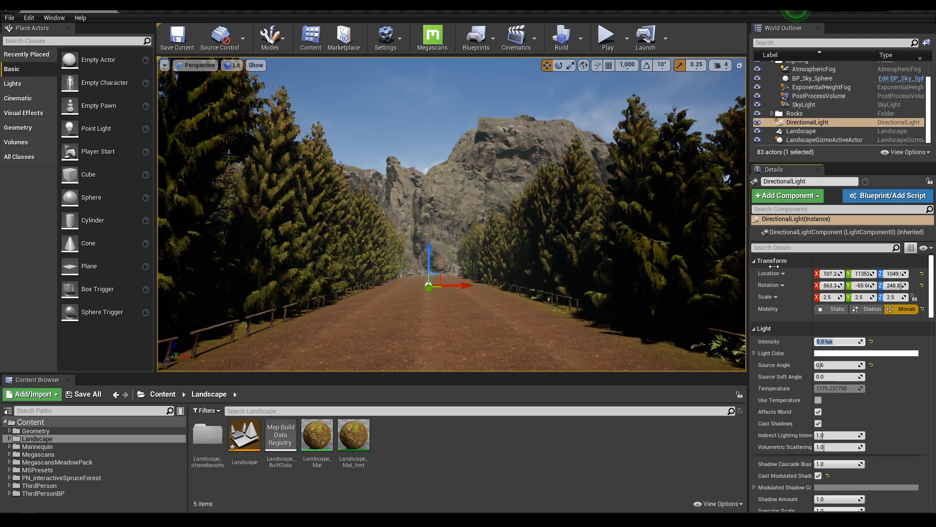
# Step: Select the PostProcessVolume and try minimum exposure brightness values of 0.2, 0.5 and 0.8
pyautogui.click(812, 96)
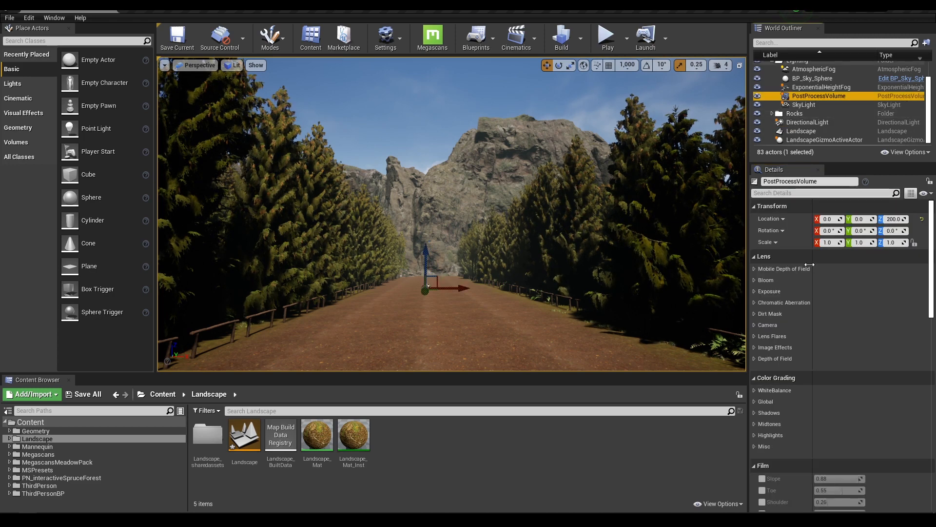
pyautogui.click(755, 291)
pyautogui.scroll(-1, 815, 373)
pyautogui.scroll(-2, 815, 373)
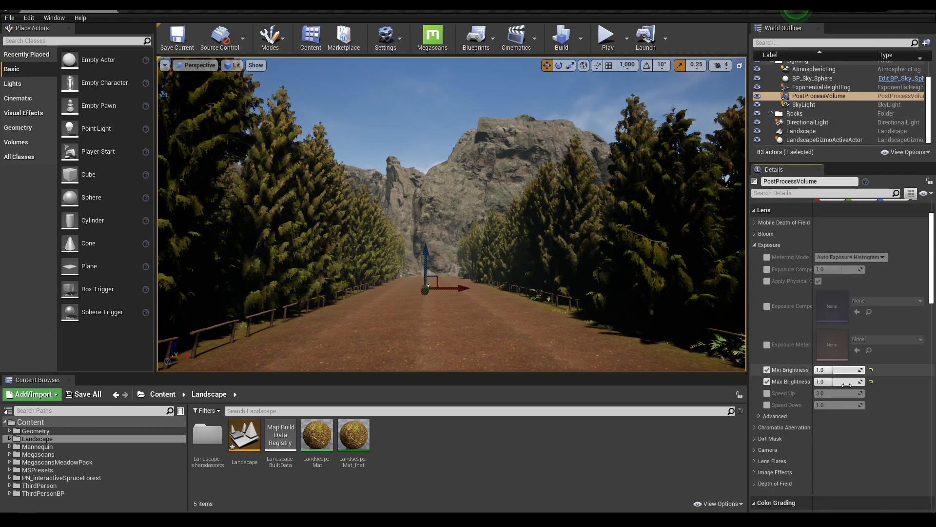
pyautogui.click(829, 369)
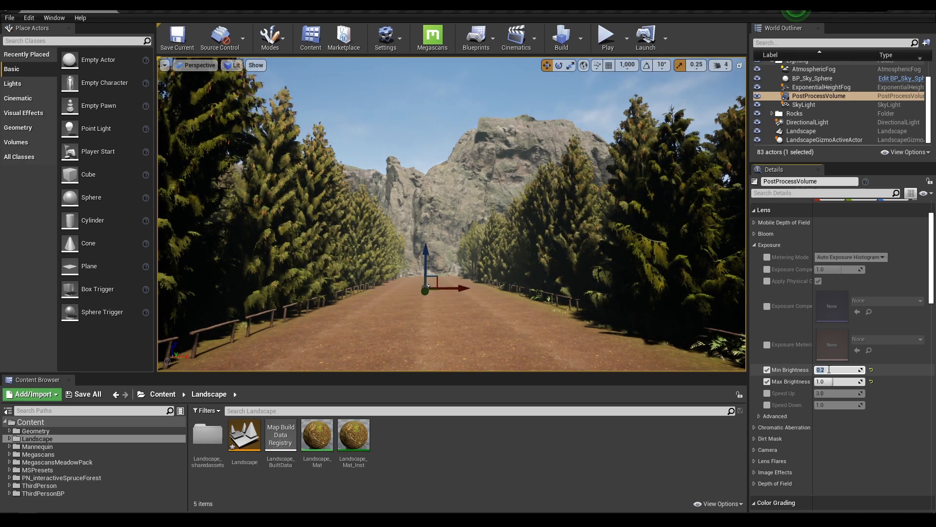
pyautogui.write('0')
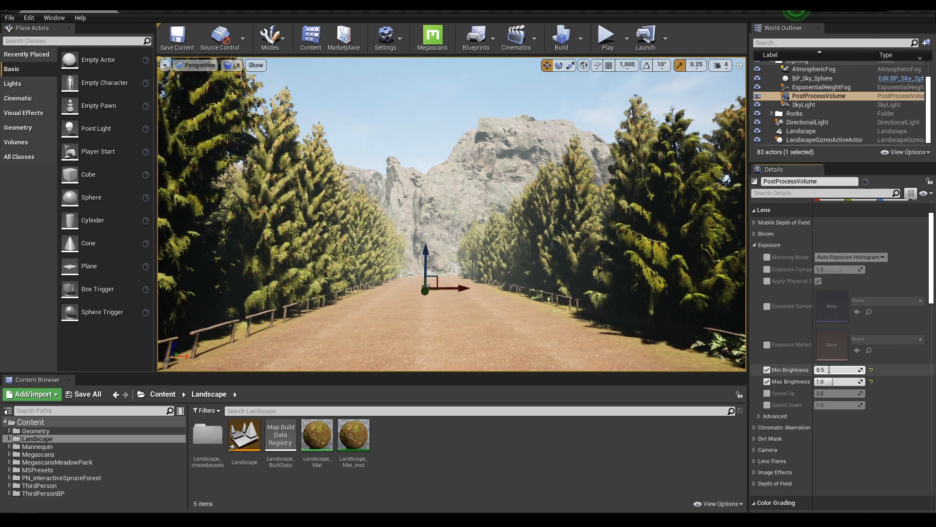
pyautogui.write('.5')
pyautogui.press('Return')
pyautogui.write('0.8')
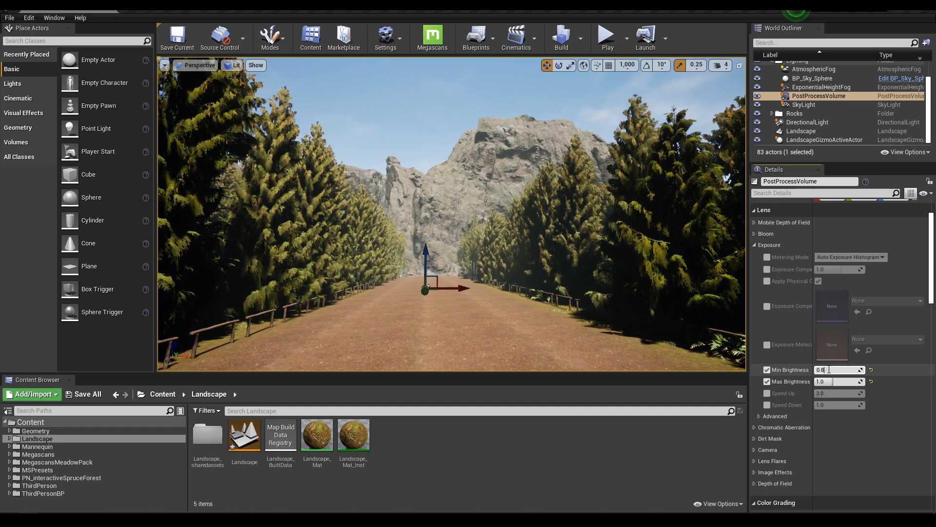
pyautogui.press('Return')
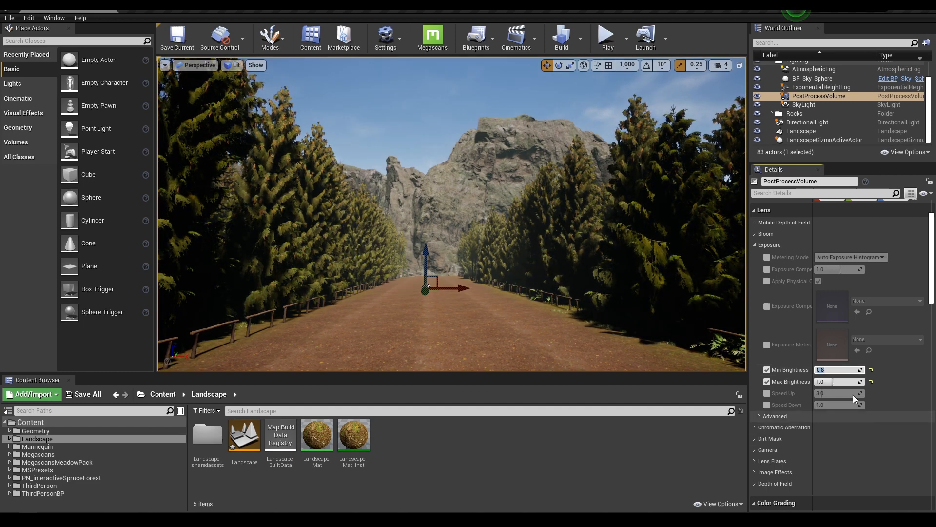
# Step: Set the minimum exposure brightness of the PostProcessVolume back to 1
pyautogui.click(831, 381)
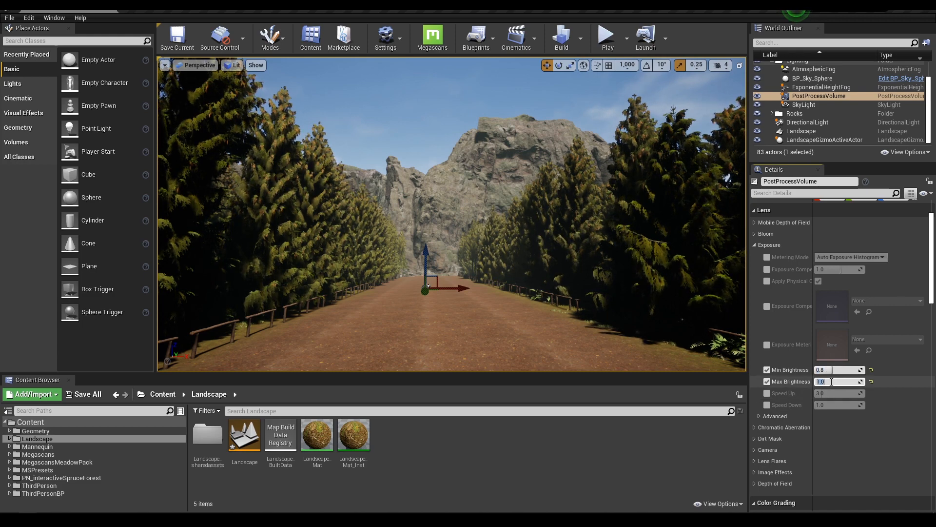
pyautogui.click(828, 370)
pyautogui.write('1.0')
pyautogui.press('Return')
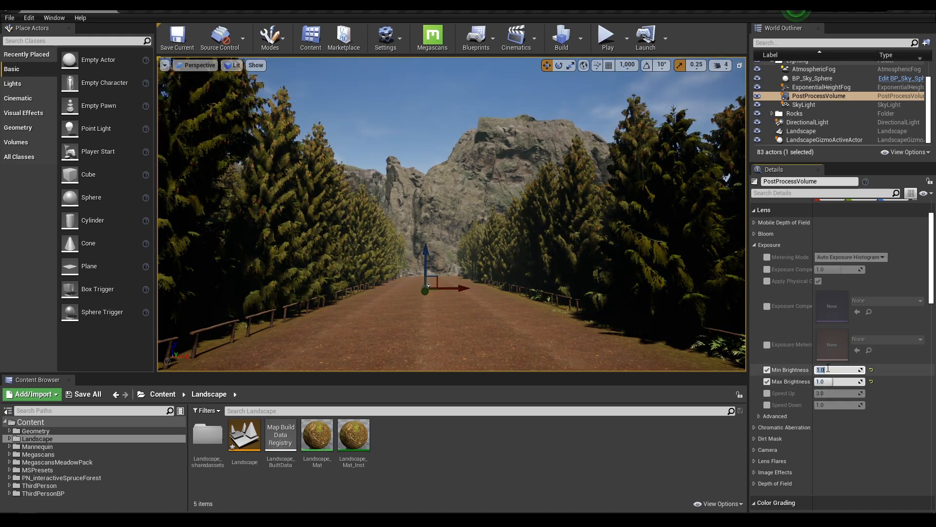
# Step: Enable the white balance temperature override in the PostProcessVolume's color grading and set it to 6000
pyautogui.scroll(3, 802, 269)
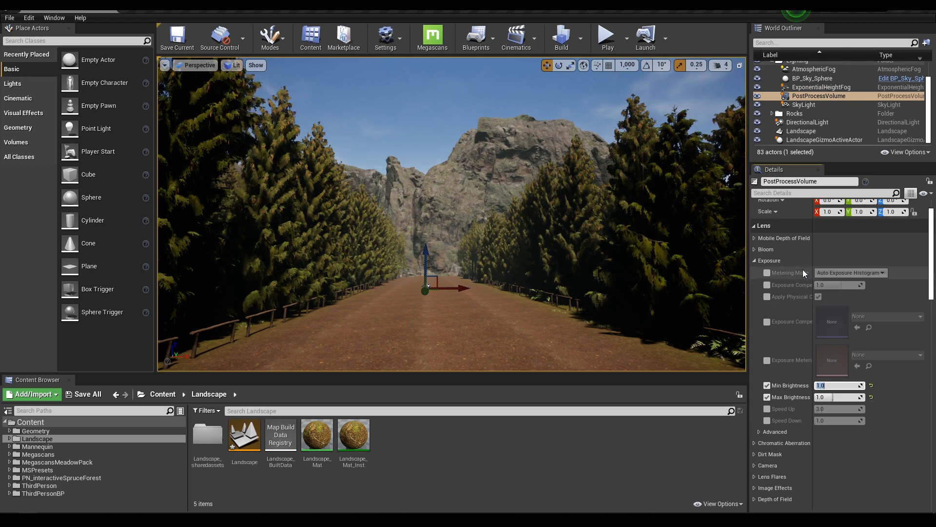
pyautogui.scroll(-12, 777, 283)
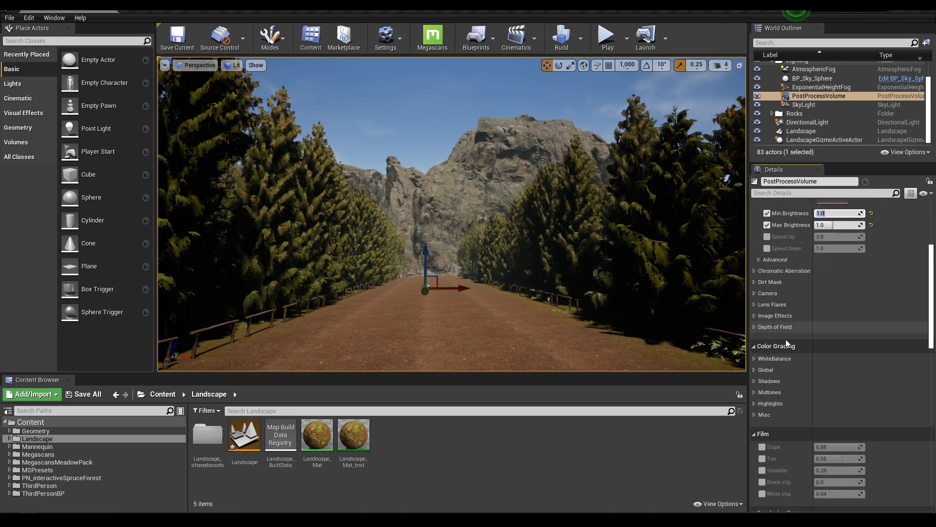
pyautogui.scroll(-4, 785, 336)
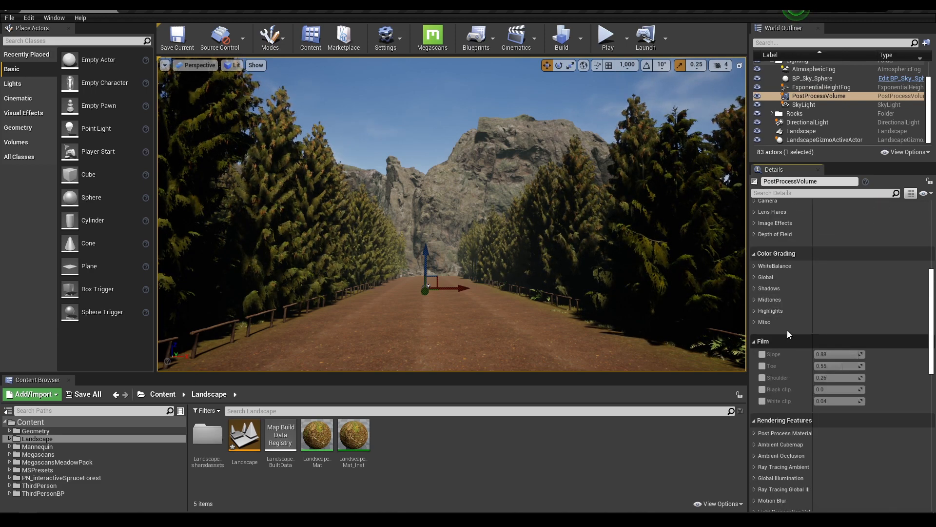
pyautogui.click(754, 266)
pyautogui.click(767, 277)
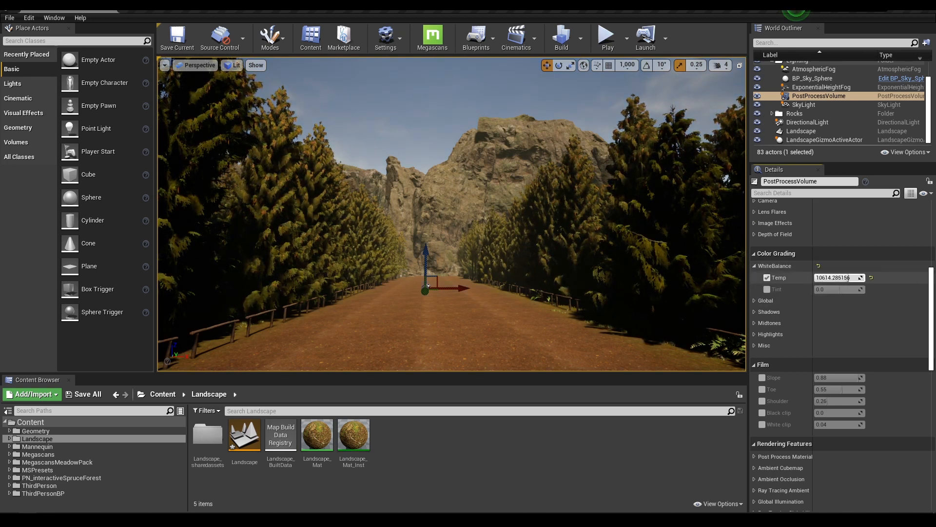
pyautogui.moveTo(842, 277); pyautogui.dragTo(832, 277)
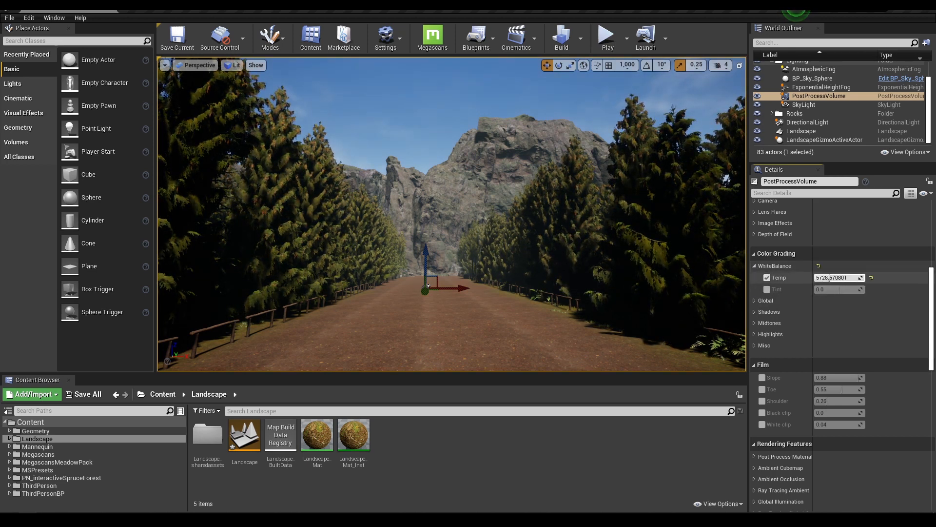
pyautogui.click(842, 278)
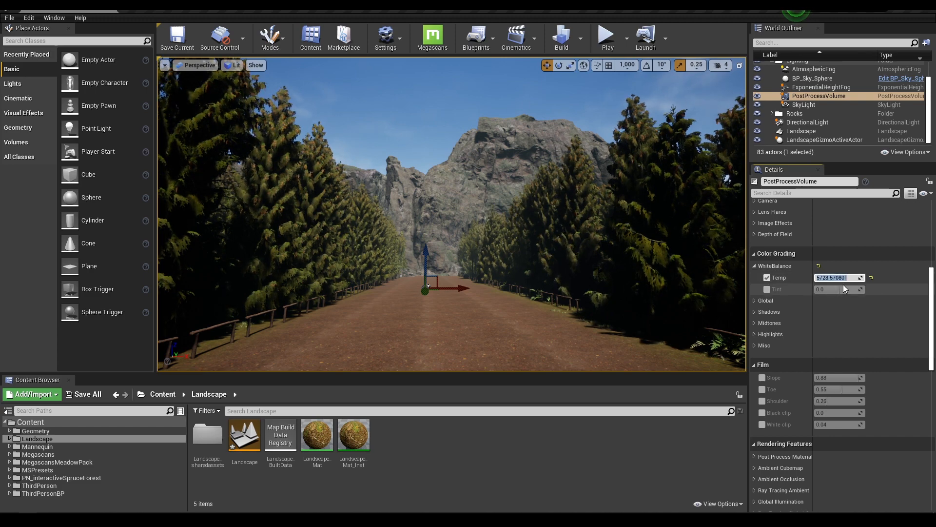
pyautogui.write('6000')
pyautogui.press('Return')
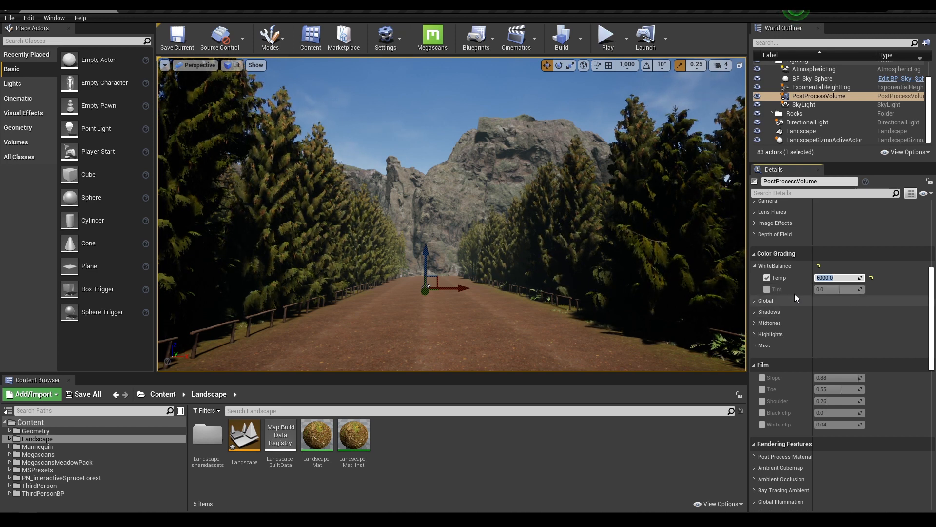
# Step: Enable the white balance tint override and set it to -0.05
pyautogui.click(768, 289)
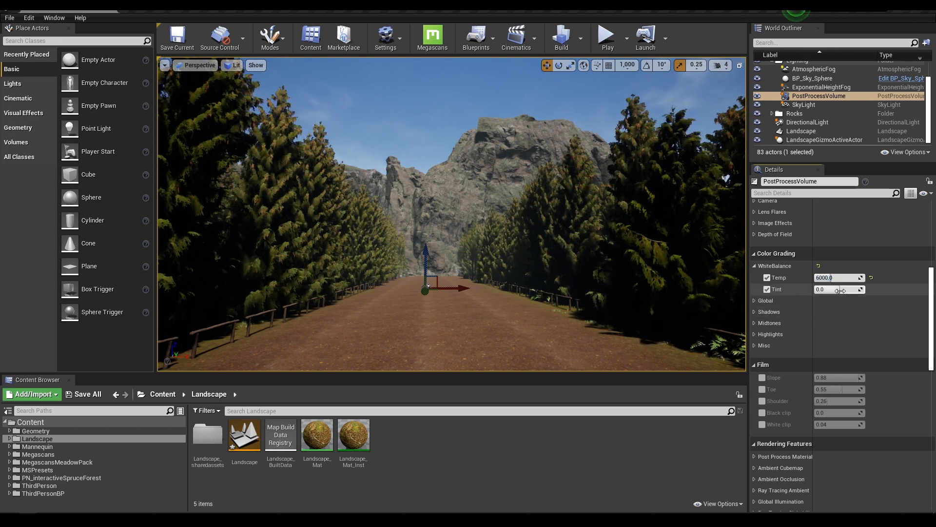
pyautogui.moveTo(840, 290); pyautogui.dragTo(848, 290)
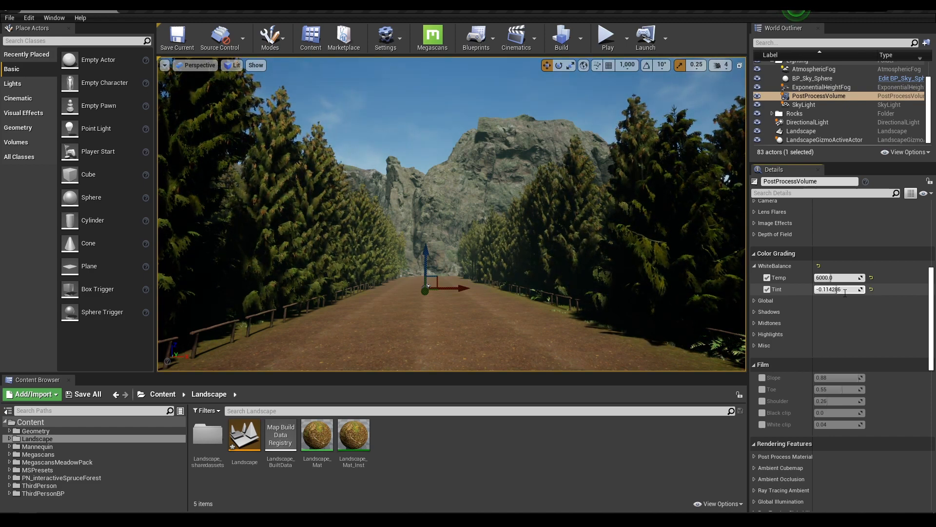
pyautogui.write('-0.05')
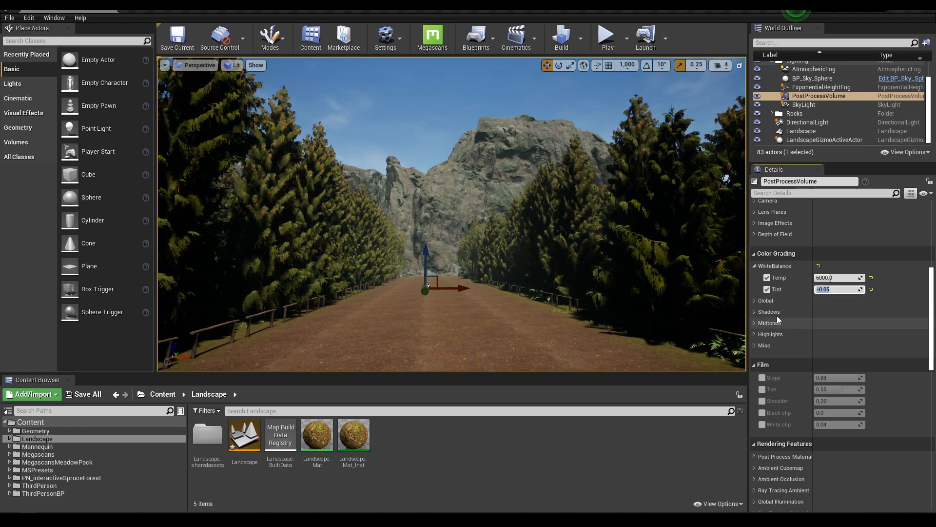
# Step: Enable the saturation override in the global color grading settings and raise it to 1.2
pyautogui.click(754, 300)
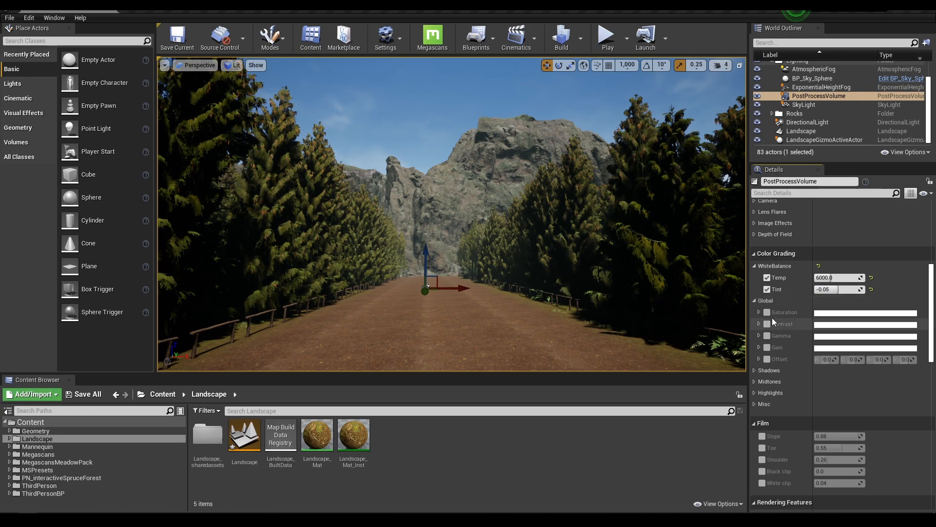
pyautogui.click(759, 312)
pyautogui.click(767, 312)
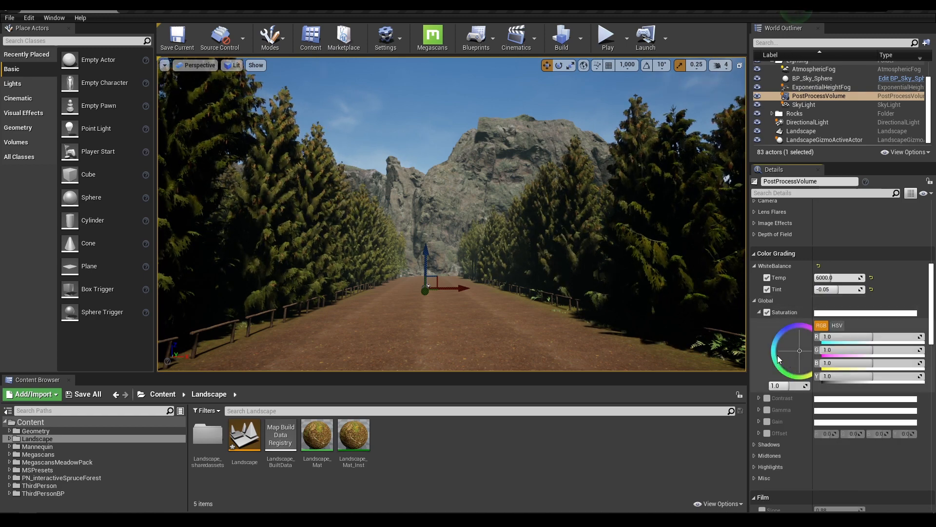
pyautogui.moveTo(786, 386); pyautogui.dragTo(799, 385)
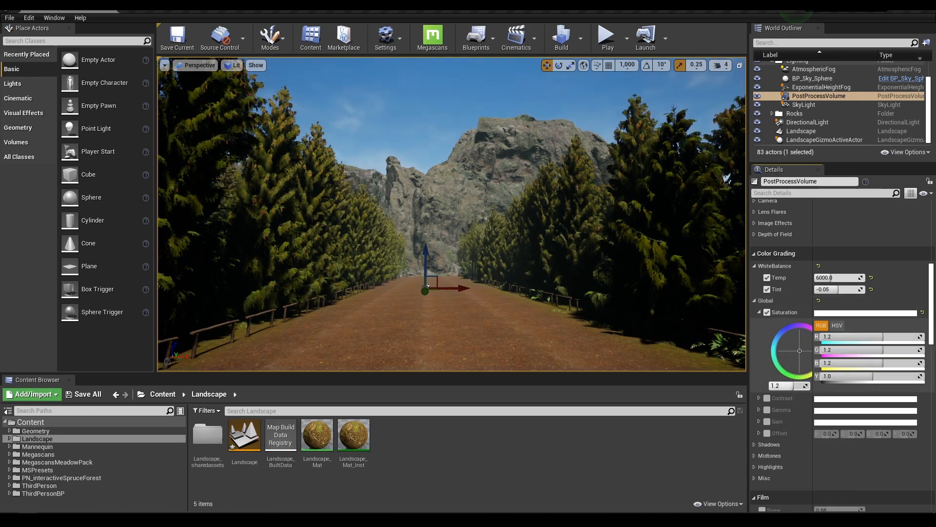
# Step: Enable the global contrast override, try 1.1, and settle on 1.05
pyautogui.click(769, 399)
pyautogui.click(759, 398)
pyautogui.scroll(-2, 780, 419)
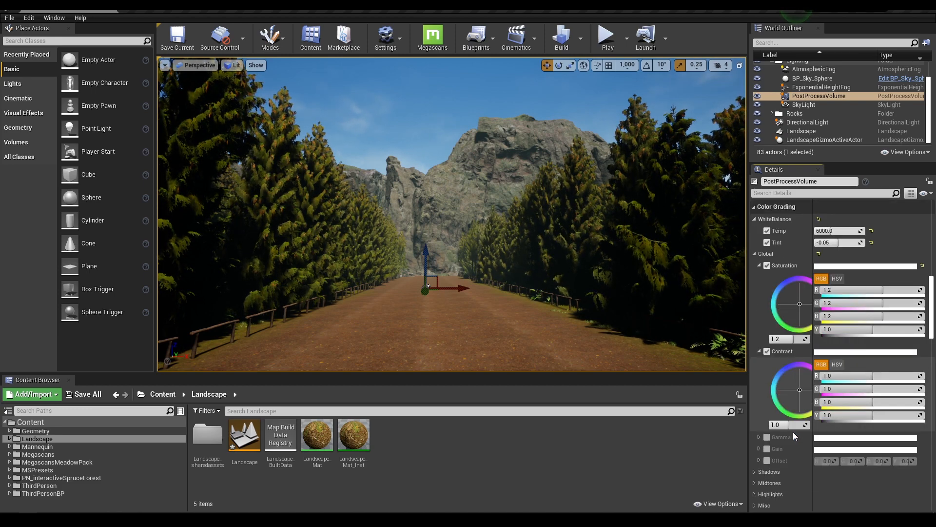
pyautogui.moveTo(784, 423); pyautogui.dragTo(788, 424)
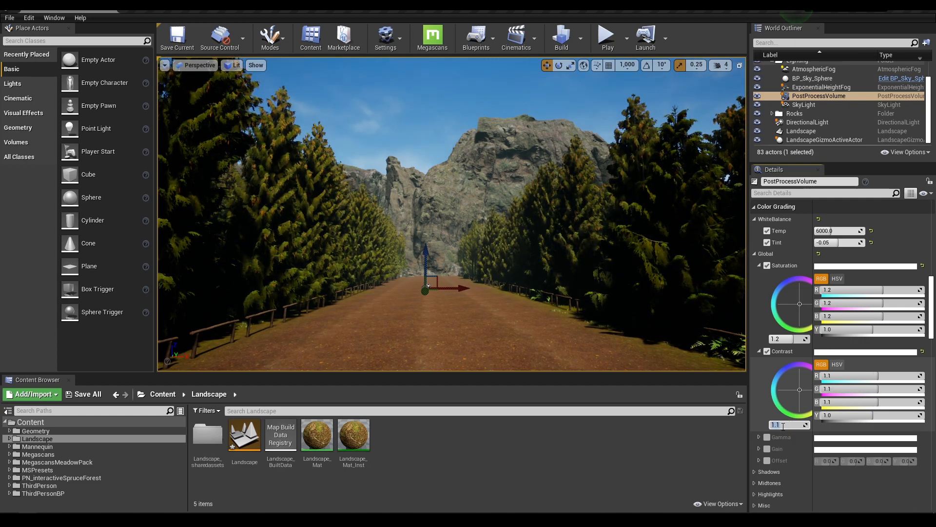
pyautogui.write('1.05')
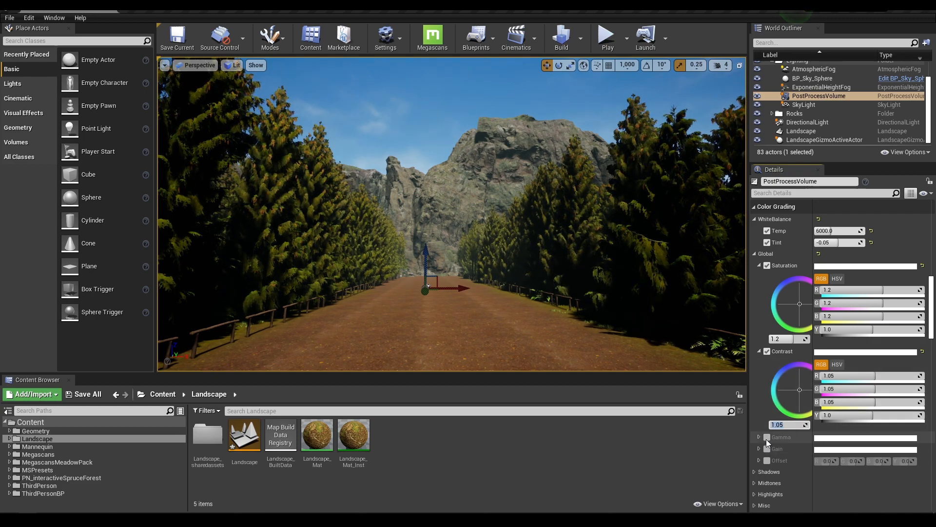
# Step: Enable the global gamma override, try a value of 1.2, and set it back to 1.0
pyautogui.click(767, 438)
pyautogui.click(758, 437)
pyautogui.scroll(-2, 775, 434)
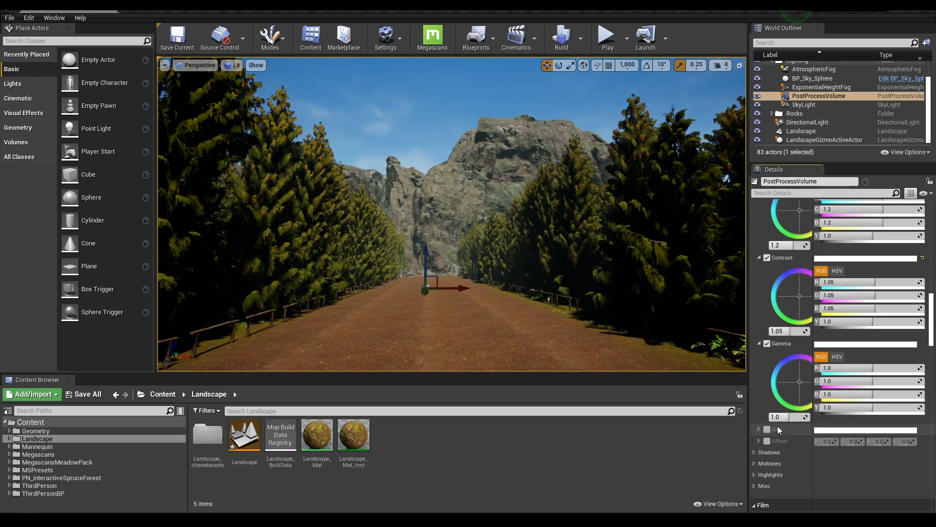
pyautogui.click(780, 417)
pyautogui.write('1.2')
pyautogui.press('Return')
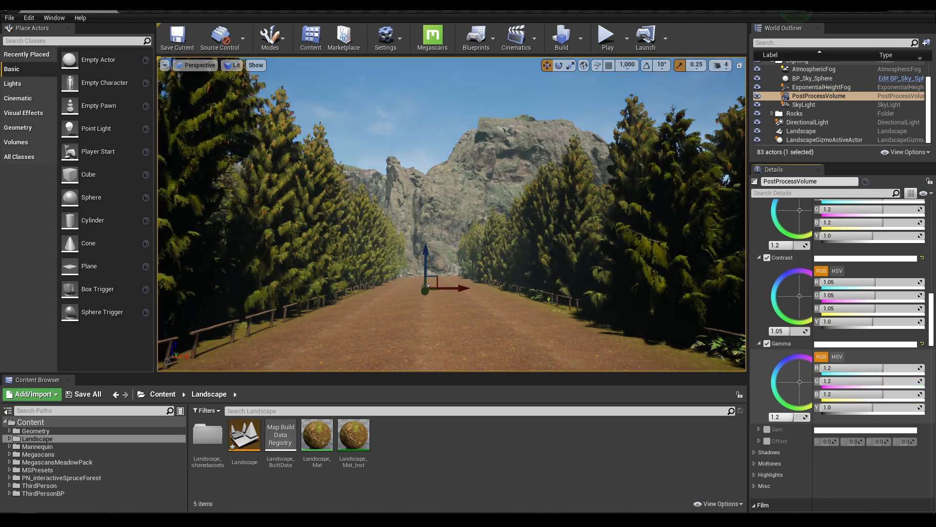
pyautogui.moveTo(794, 417); pyautogui.dragTo(789, 417)
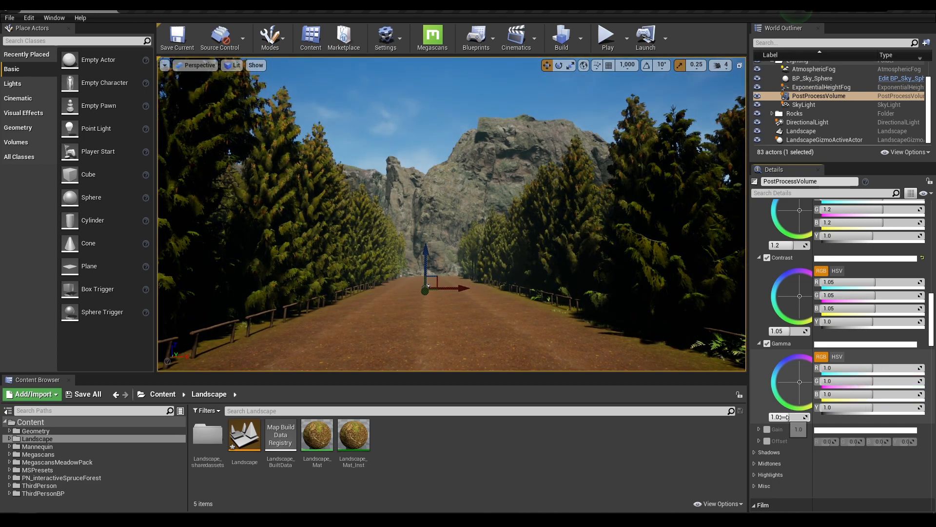
# Step: Enable the saturation override for the midtones and set it to 1.1
pyautogui.click(769, 451)
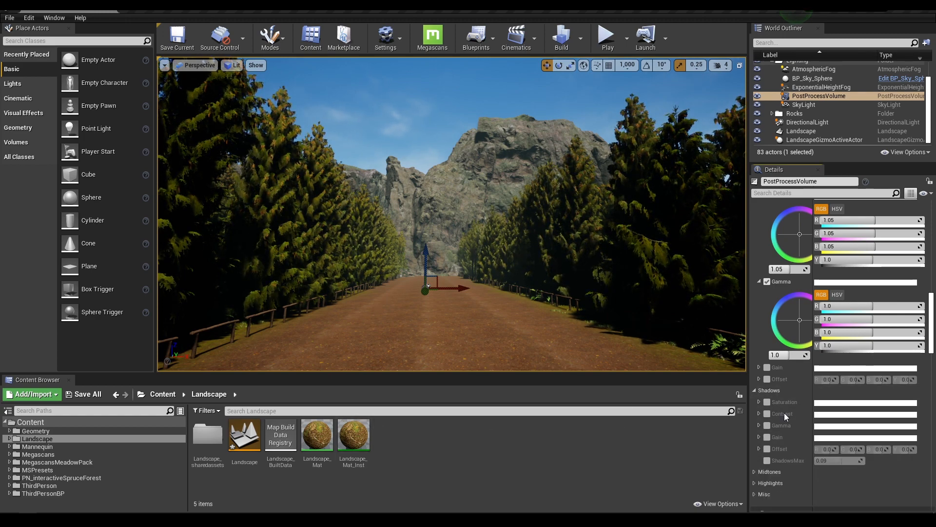
pyautogui.scroll(-4, 799, 410)
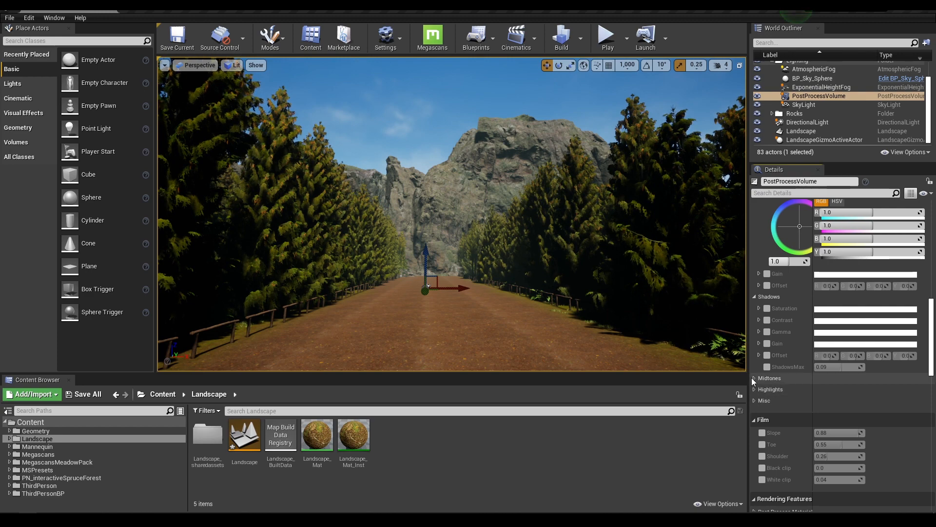
pyautogui.click(753, 378)
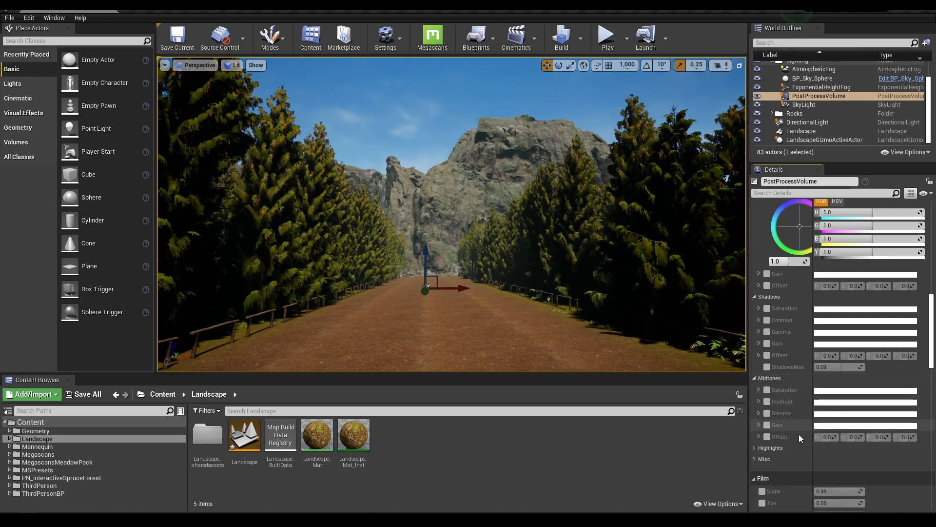
pyautogui.click(768, 390)
pyautogui.click(759, 390)
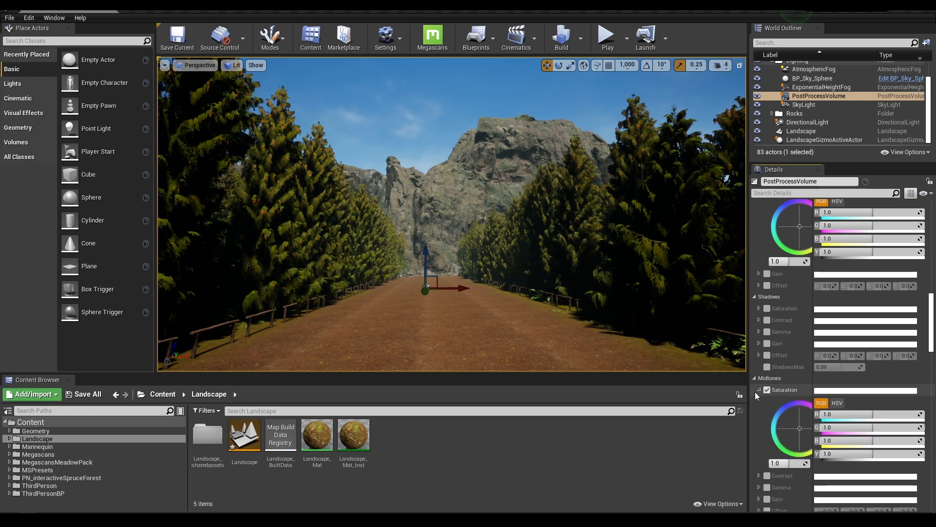
pyautogui.moveTo(783, 460)
pyautogui.mouseDown()
pyautogui.moveTo(803, 460)
pyautogui.moveTo(791, 464)
pyautogui.mouseUp()
pyautogui.click(783, 464)
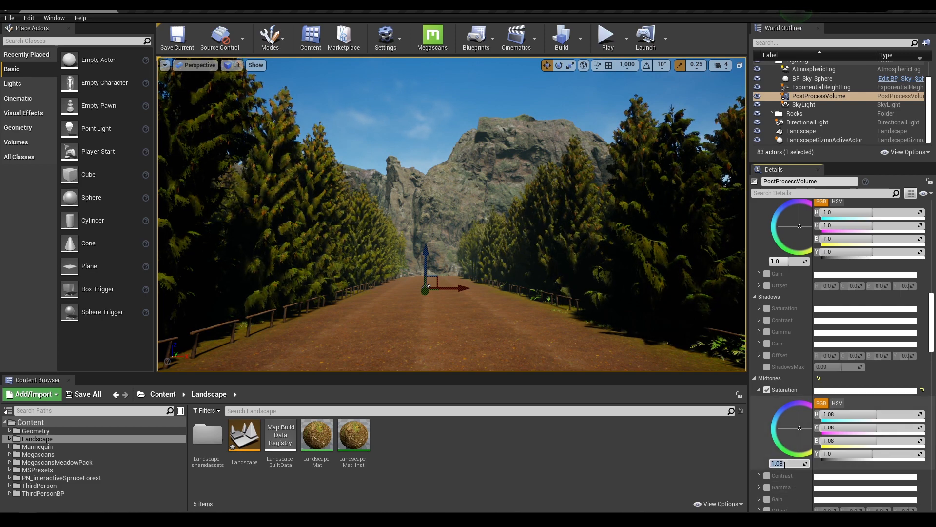
pyautogui.write('1.1')
pyautogui.press('Return')
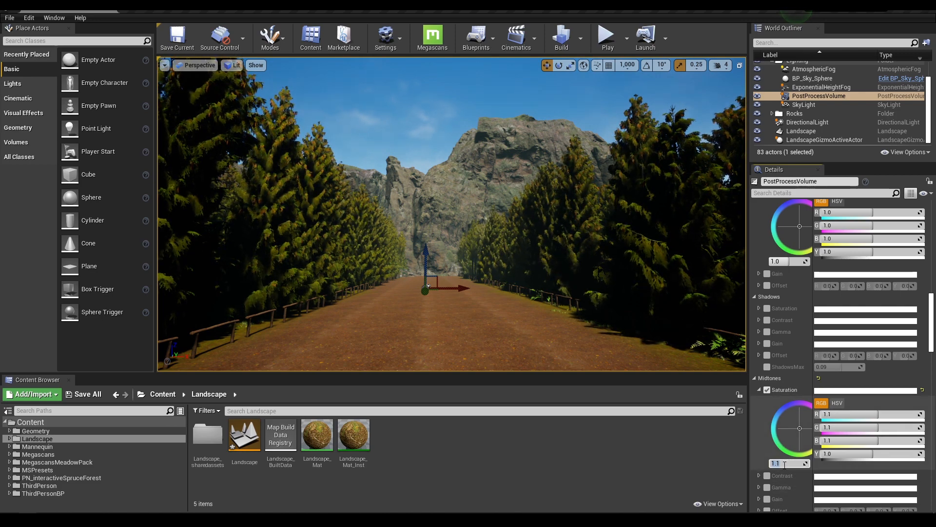
# Step: Look through the PostProcessVolume's remaining film, rendering feature, motion blur and volume settings
pyautogui.scroll(-10, 785, 440)
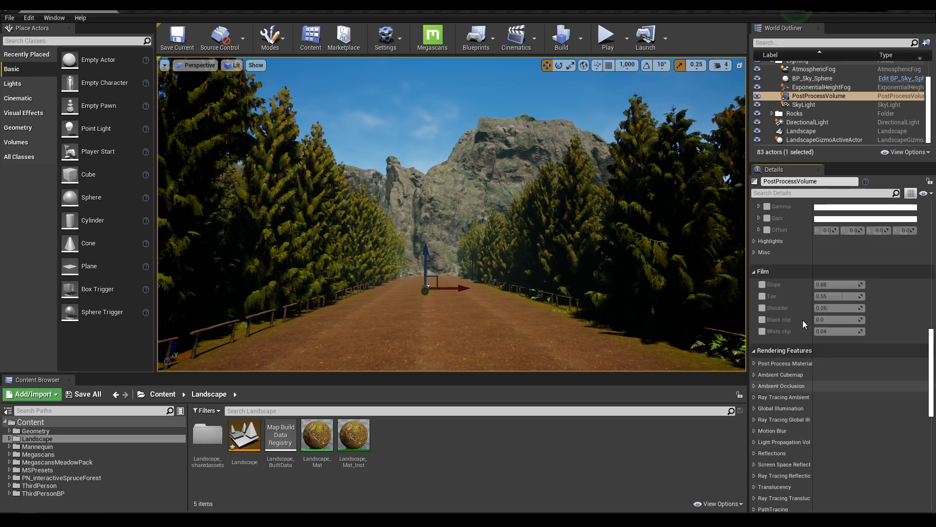
pyautogui.scroll(-3, 818, 368)
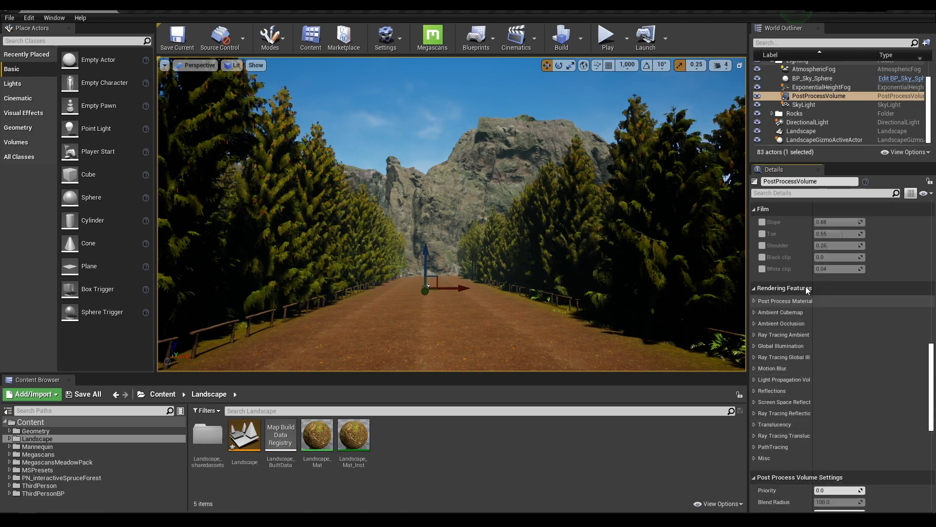
pyautogui.click(755, 369)
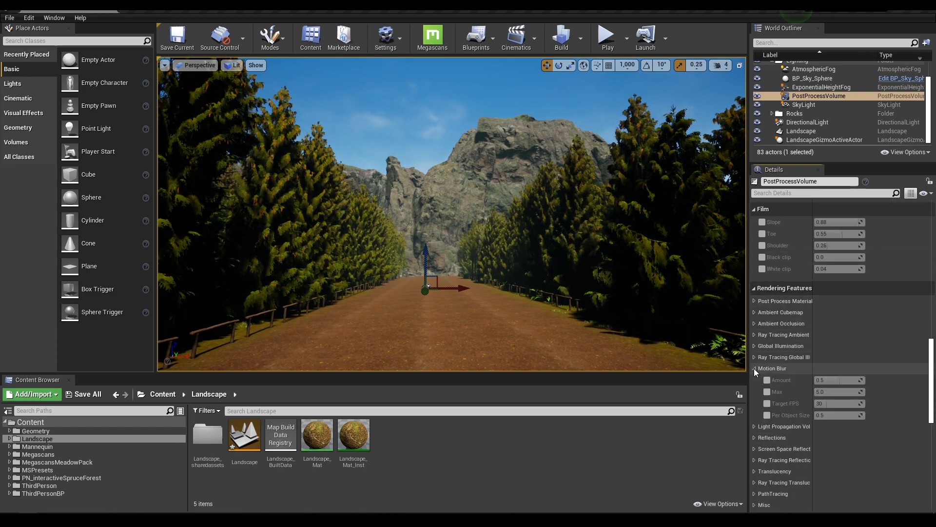
pyautogui.click(754, 369)
pyautogui.scroll(-6, 784, 386)
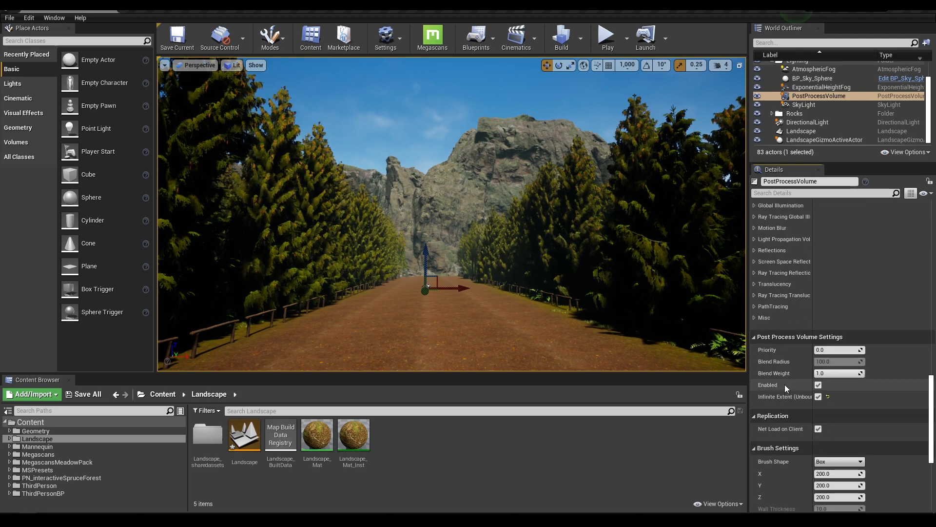
pyautogui.scroll(-5, 785, 384)
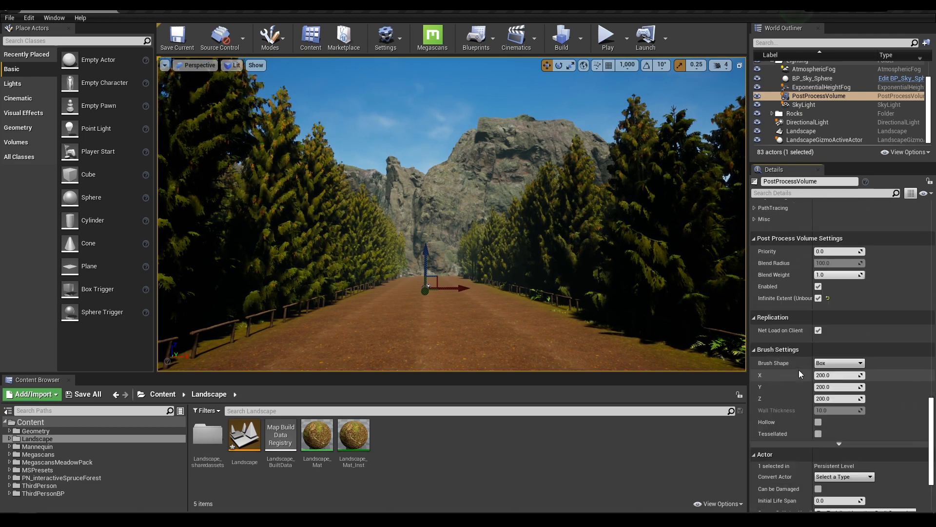
pyautogui.scroll(10, 799, 369)
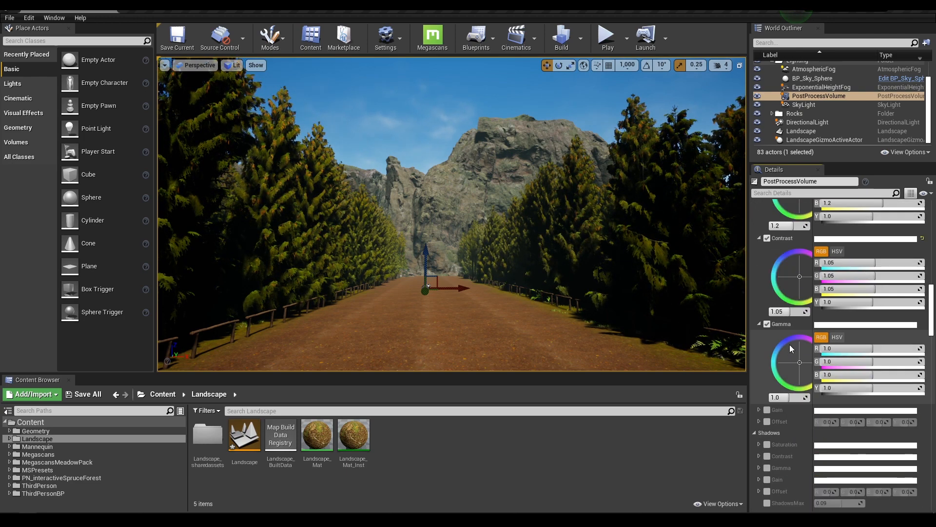
pyautogui.rightClick(428, 287)
pyautogui.click(428, 287)
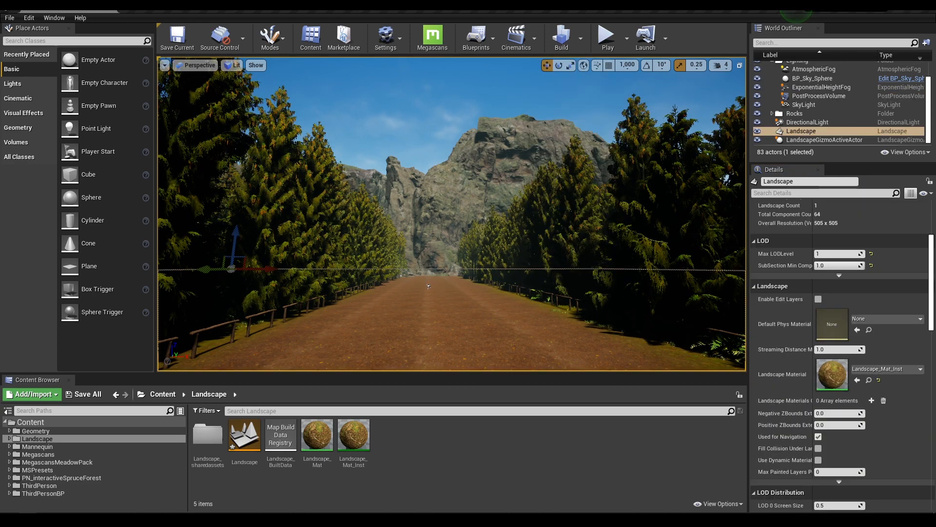
pyautogui.click(434, 288)
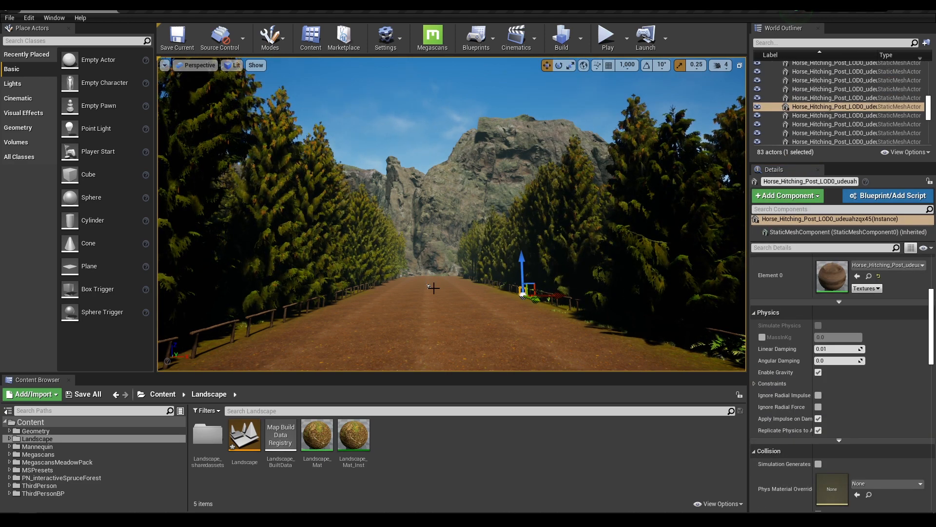
pyautogui.moveTo(430, 287)
pyautogui.mouseDown(button='right')
pyautogui.moveTo(481, 263)
pyautogui.moveTo(438, 312)
pyautogui.moveTo(433, 290)
pyautogui.mouseUp(button='right')
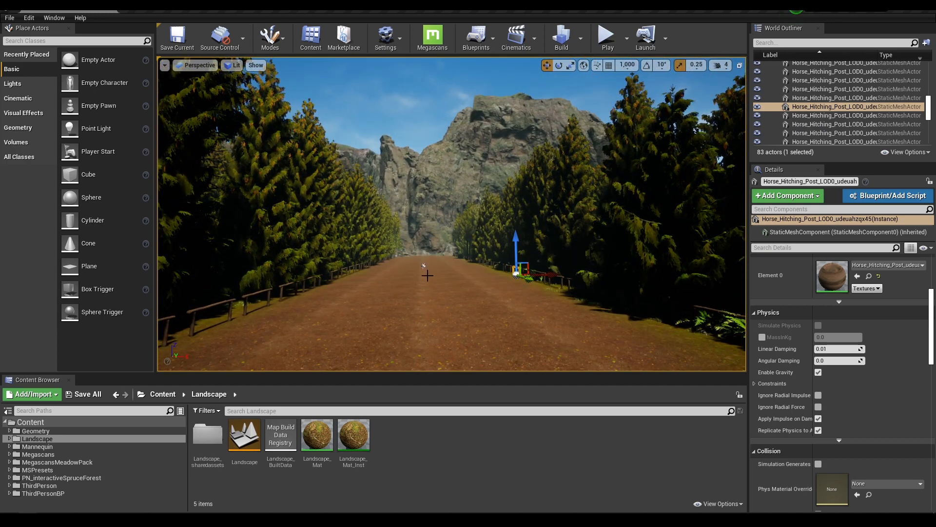
pyautogui.click(427, 275)
pyautogui.moveTo(427, 276); pyautogui.dragTo(480, 327, button='right')
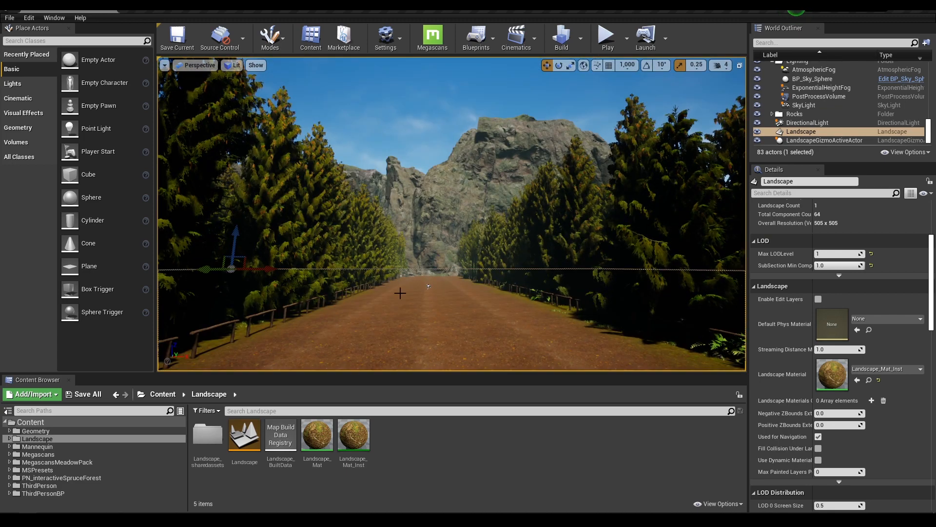
# Step: Switch the viewport to Game View and capture a high-resolution screenshot with a size multiplier of 4.0
pyautogui.click(362, 266)
pyautogui.click(476, 314)
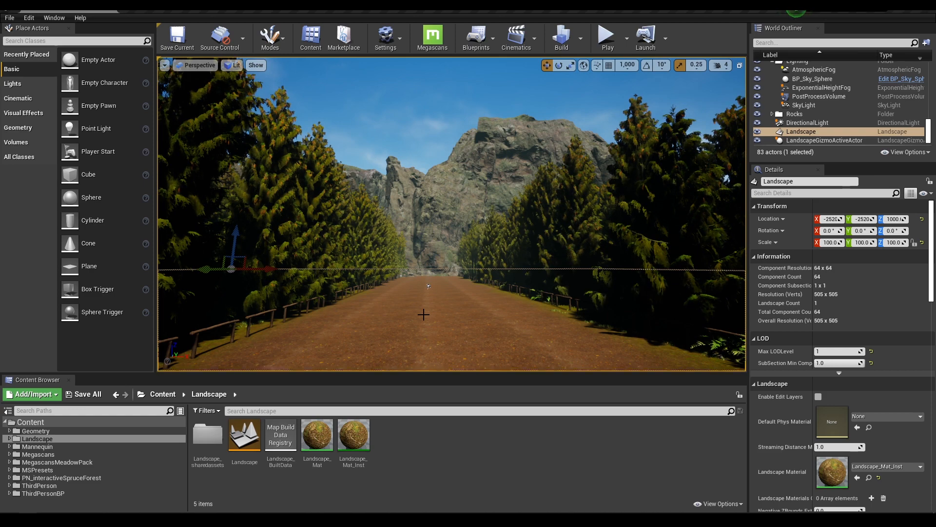
pyautogui.press('g')
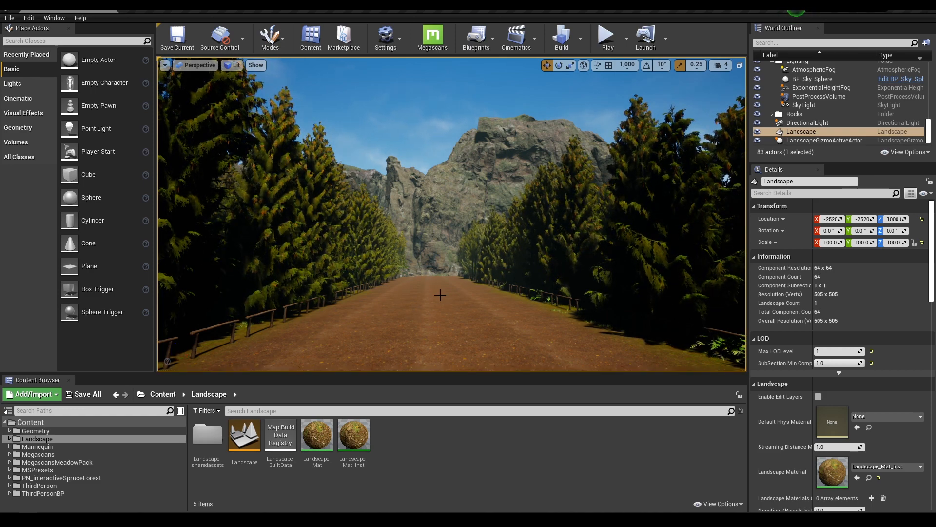
pyautogui.click(165, 65)
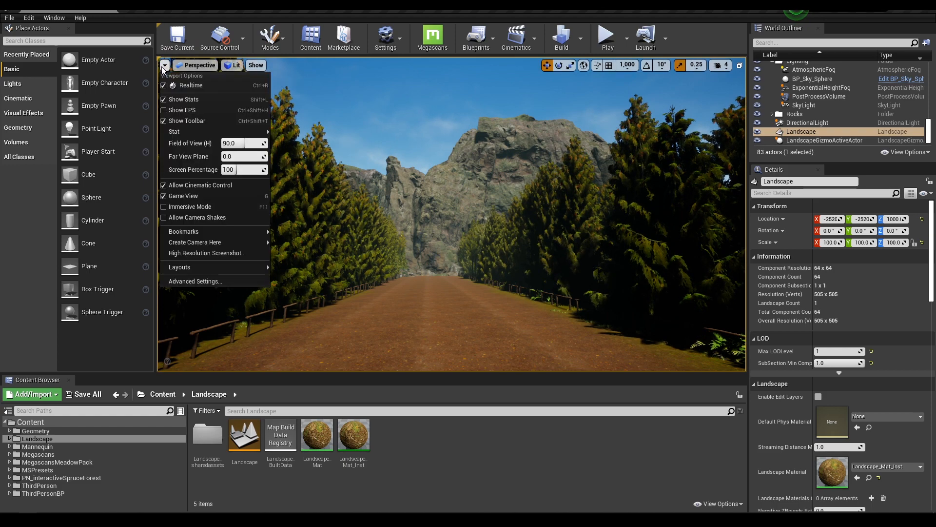
pyautogui.click(207, 253)
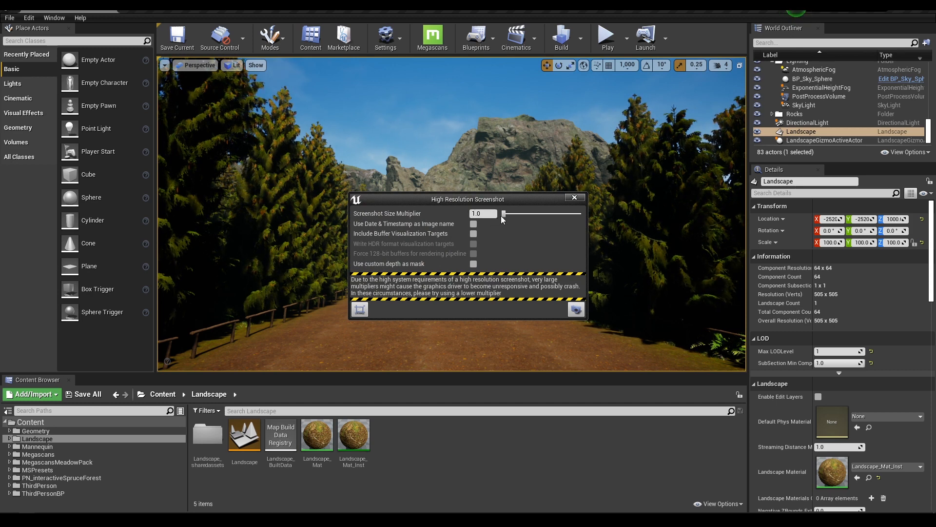
pyautogui.moveTo(504, 214); pyautogui.dragTo(524, 213)
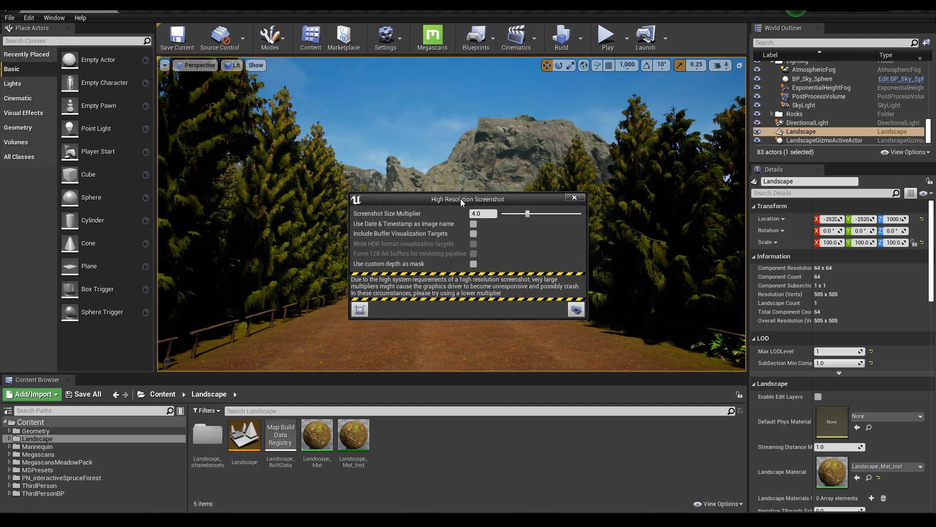
pyautogui.moveTo(462, 202); pyautogui.dragTo(490, 178)
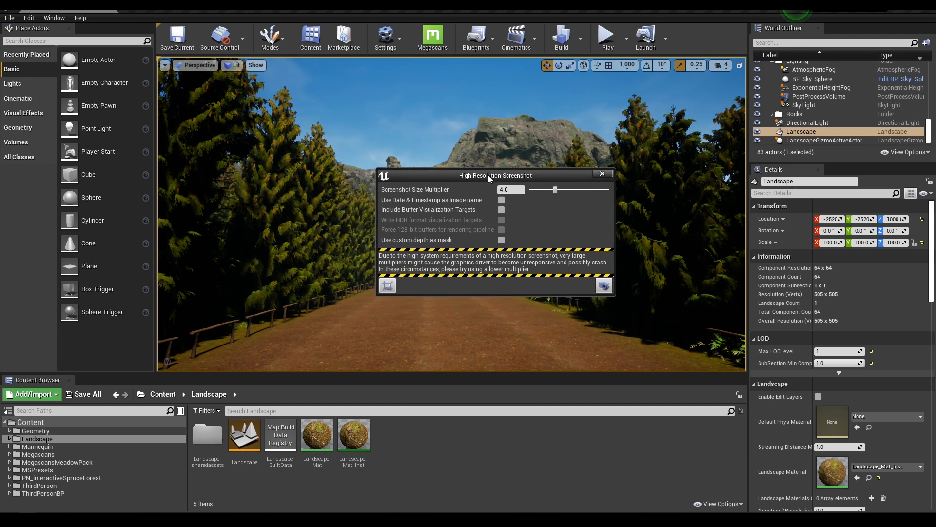
pyautogui.click(604, 287)
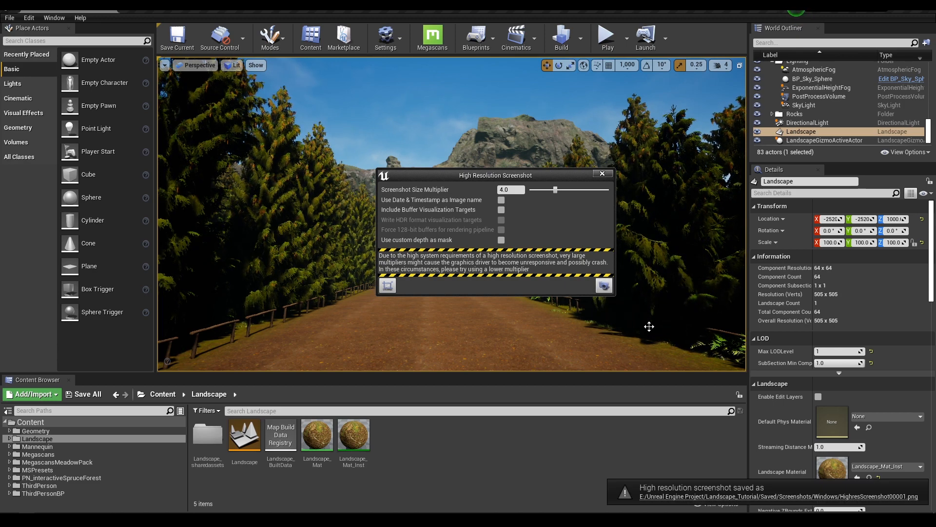
# Step: Open the saved screenshot HighresScreenshot00001 from its folder to inspect the render, and close the screenshot dialog
pyautogui.click(750, 497)
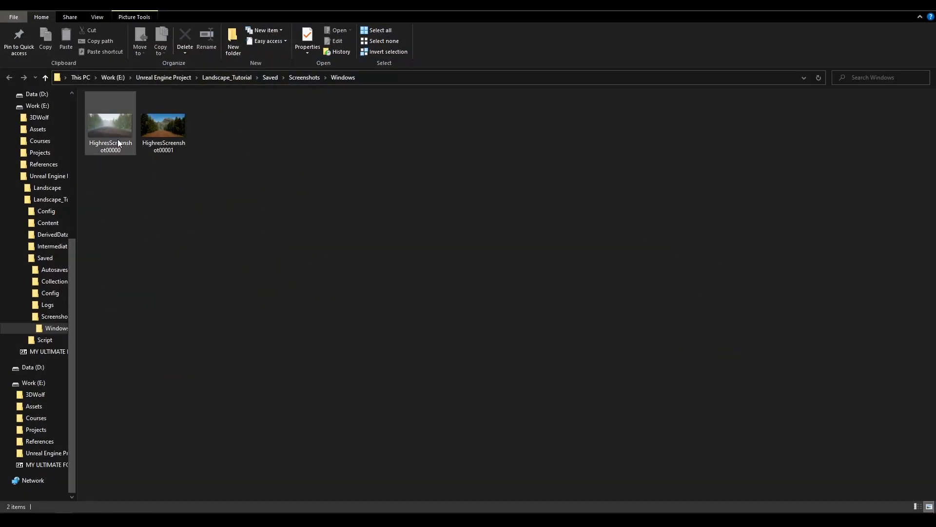
pyautogui.click(130, 129)
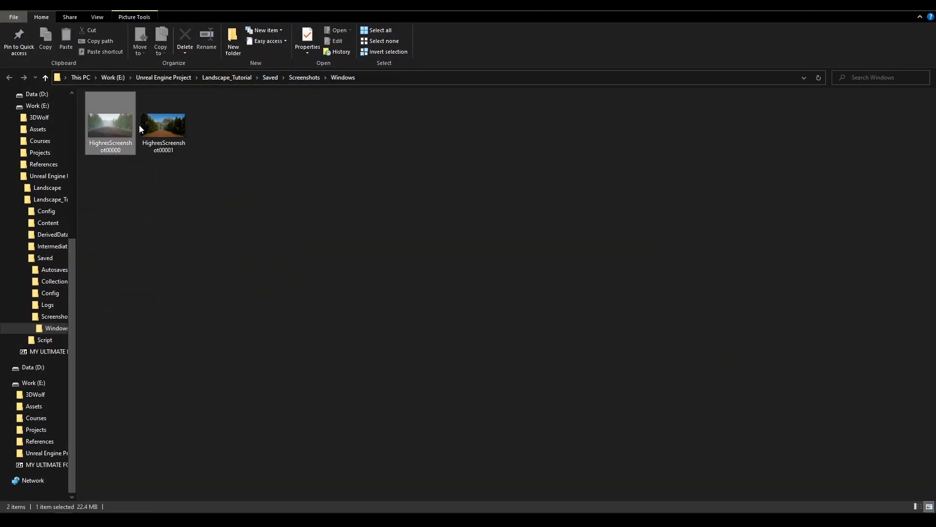
pyautogui.doubleClick(151, 125)
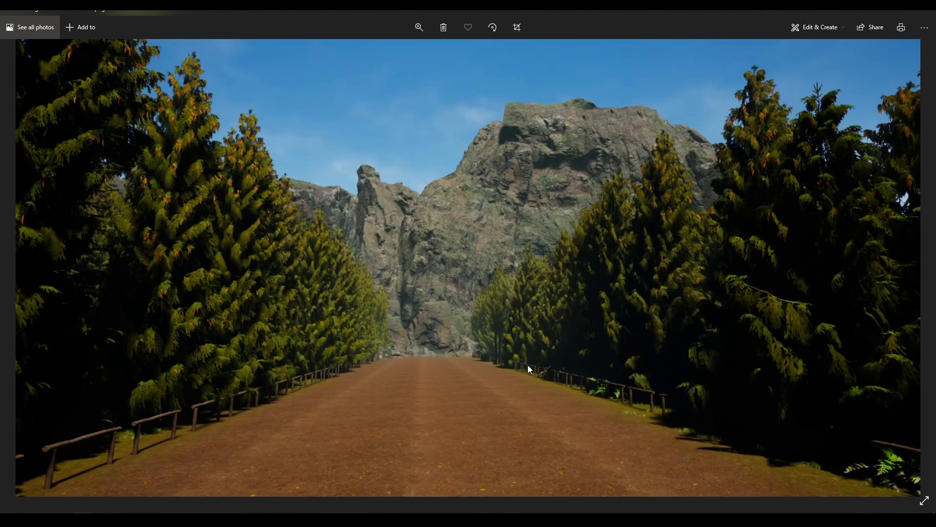
pyautogui.click(925, 12)
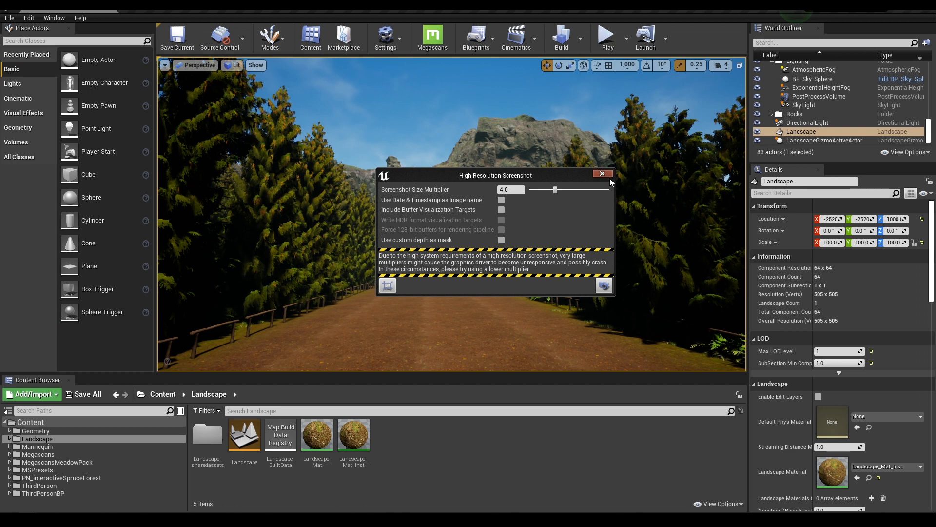
pyautogui.click(602, 173)
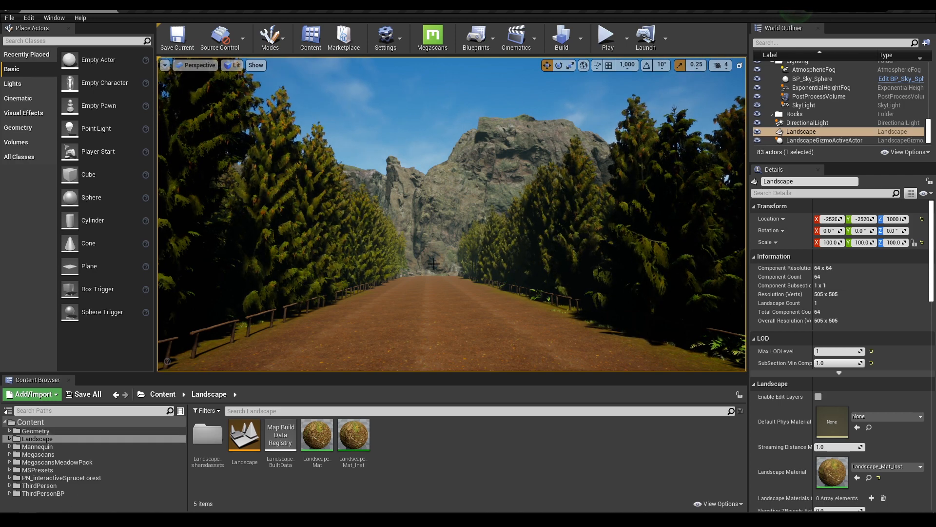
# Step: Save the level and run a lighting-only build with the lighting quality set to High
pyautogui.hotkey('ctrl', 's')
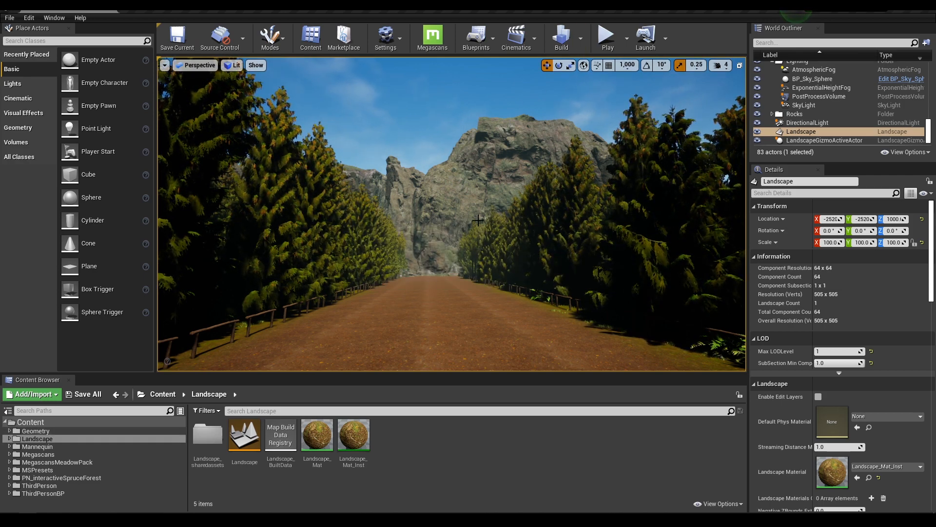
pyautogui.click(581, 39)
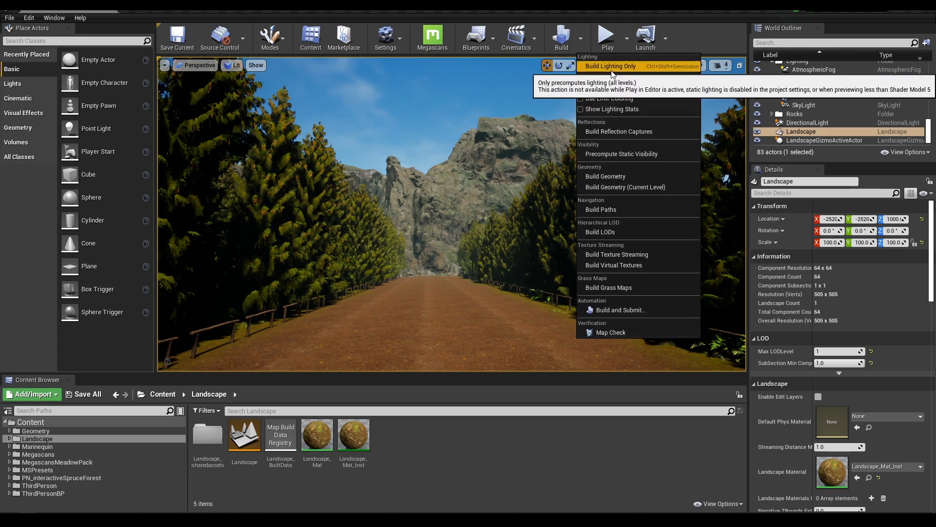
pyautogui.moveTo(671, 76)
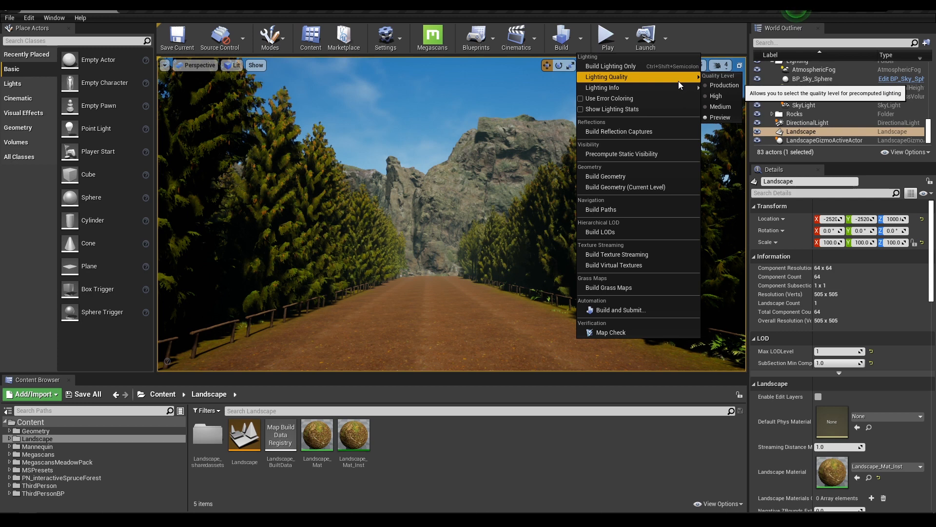
pyautogui.click(724, 97)
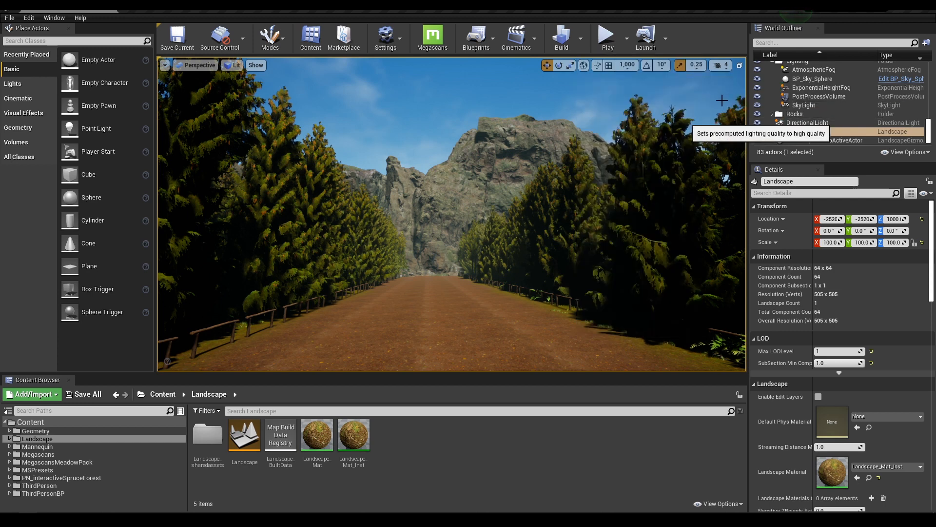
pyautogui.click(581, 38)
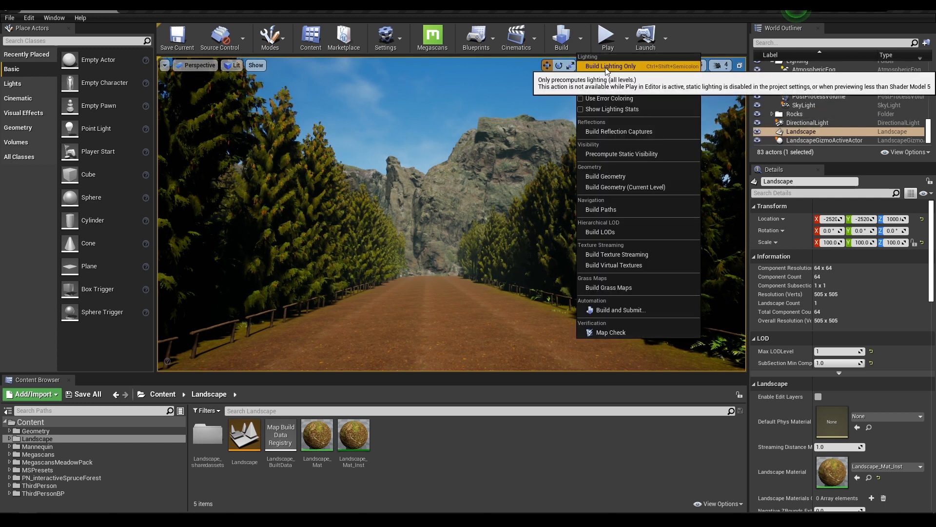
pyautogui.click(606, 67)
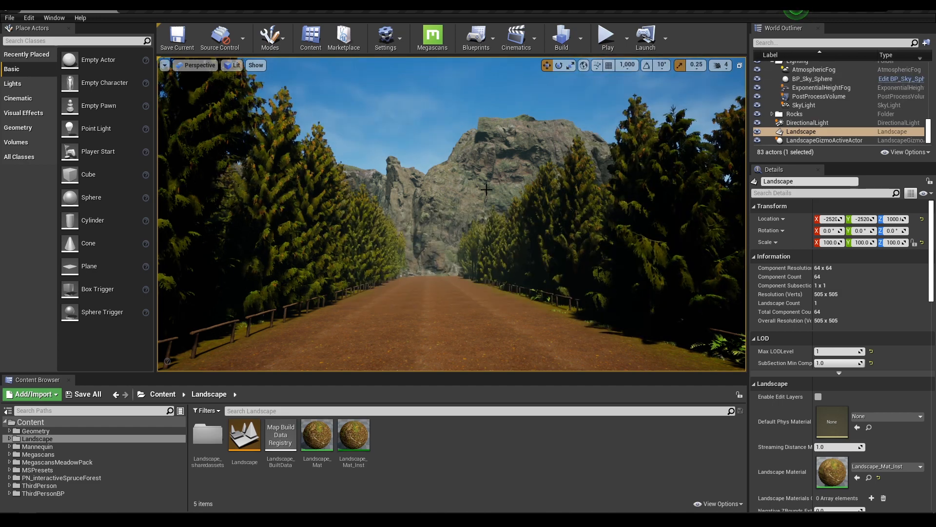